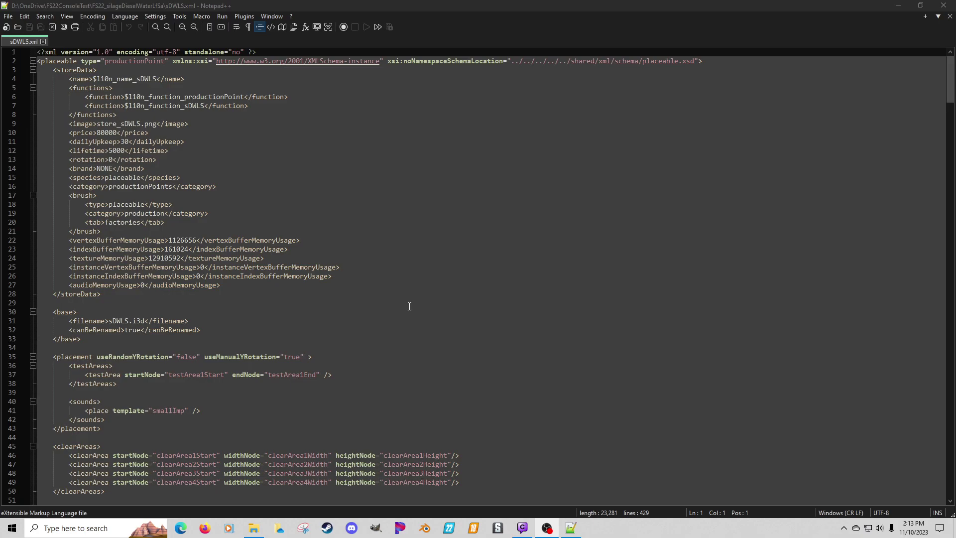
Scroll sDWLS.xml down to its i3dMappings block, then minimize Notepad++ and open Edge.
scroll(410, 306, "down", 3)
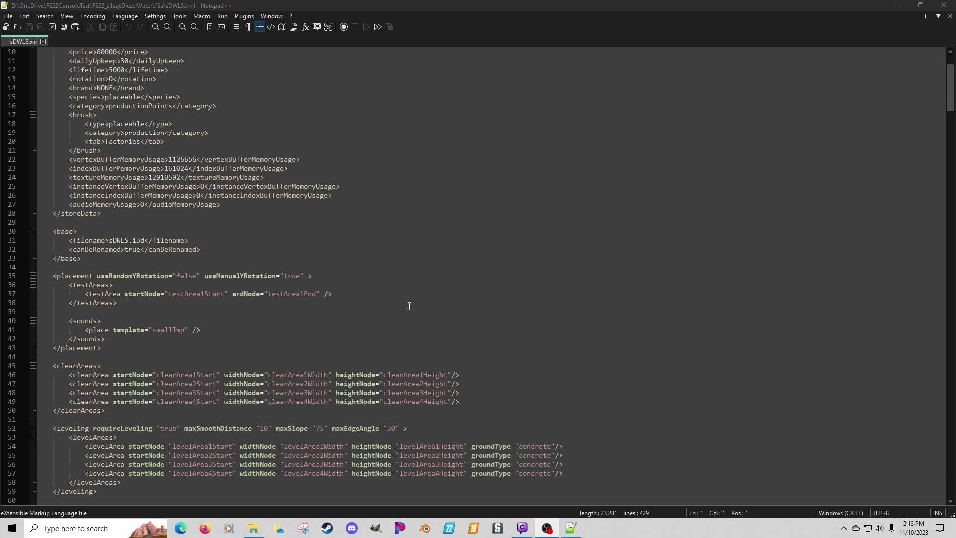
scroll(410, 307, "down", 19)
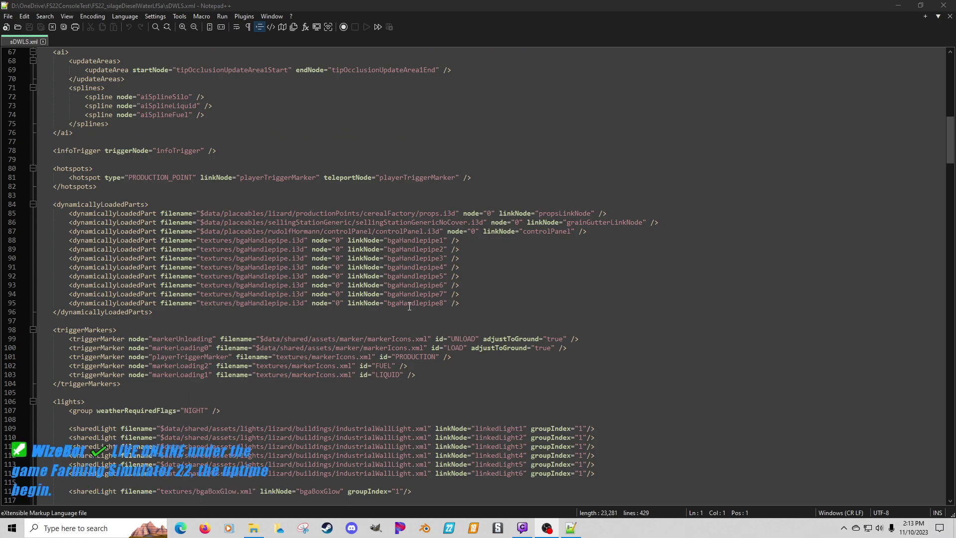
scroll(409, 306, "down", 20)
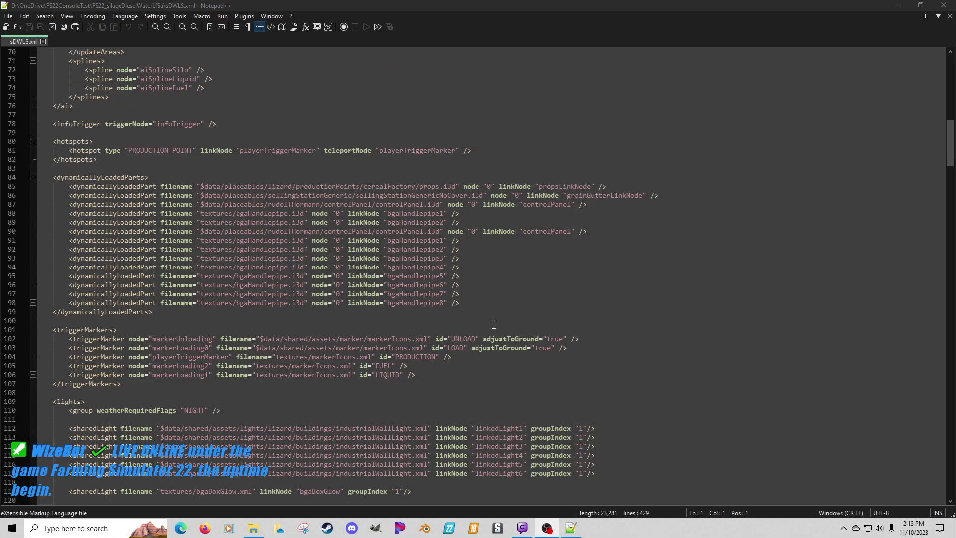
scroll(494, 324, "down", 20)
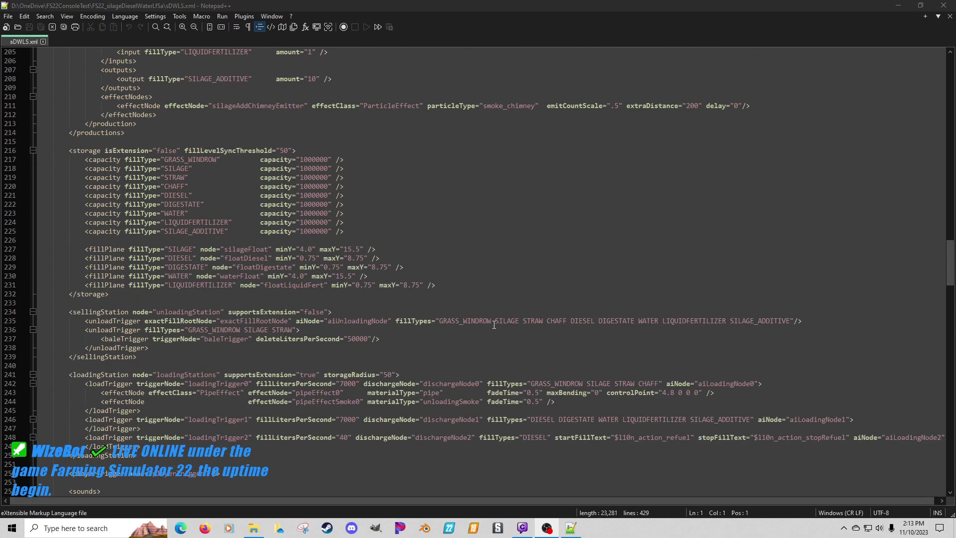
scroll(494, 325, "down", 3)
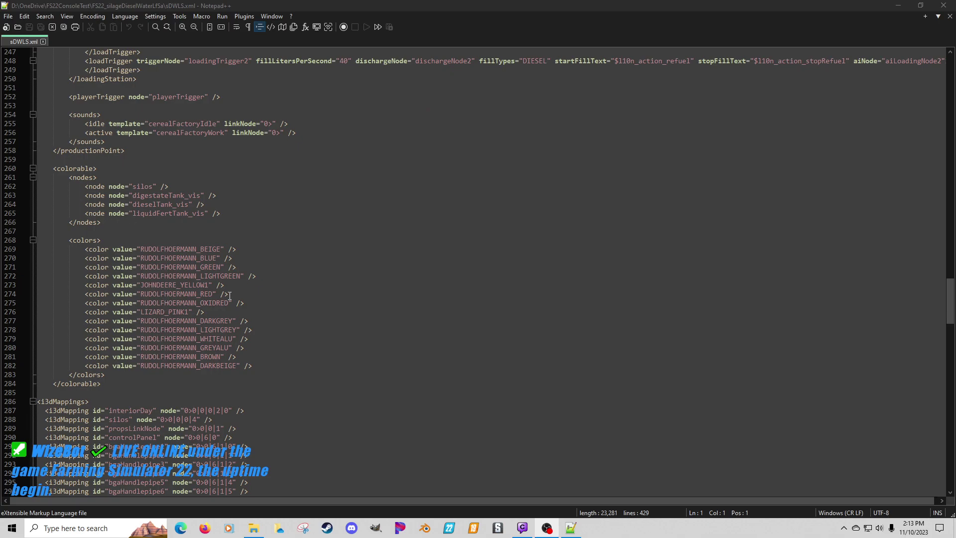
scroll(229, 295, "down", 10)
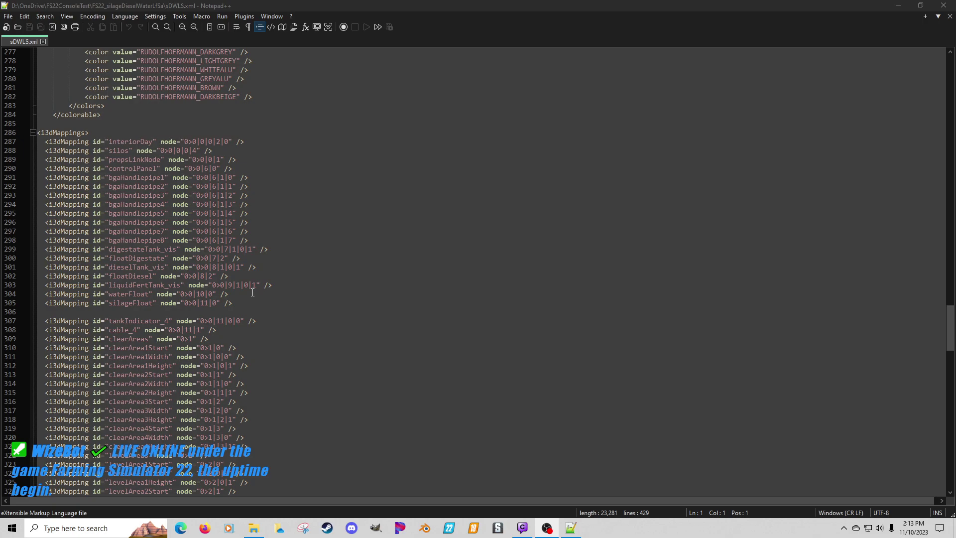
left_click(897, 6)
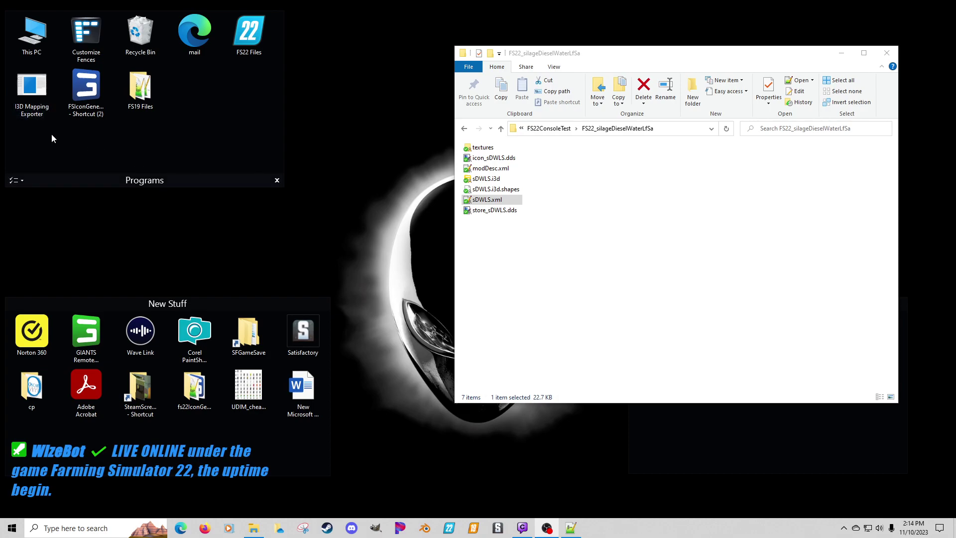
left_click(180, 527)
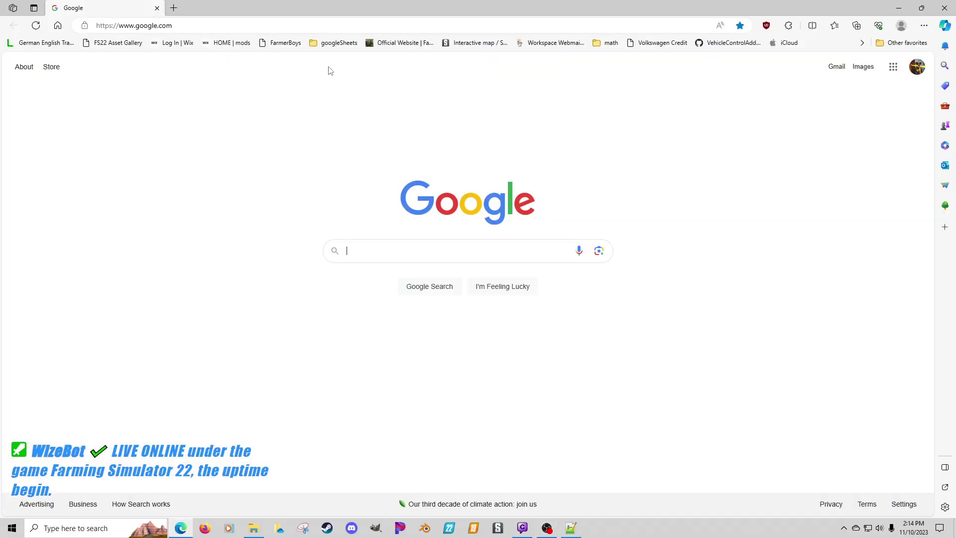
Search Google for 'i3d mapping exporter', look over the results, then close the browser.
left_click(339, 30)
type("i3")
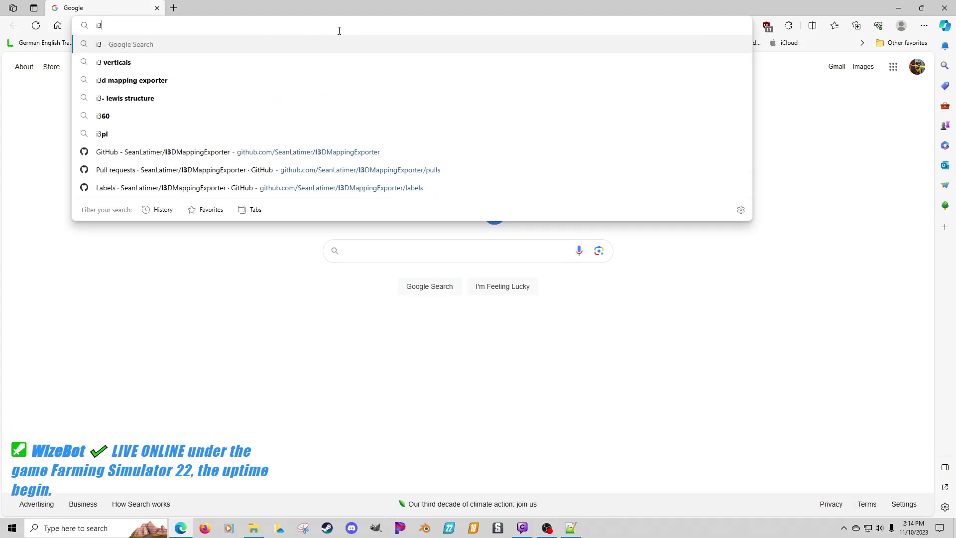
type("d mapping e")
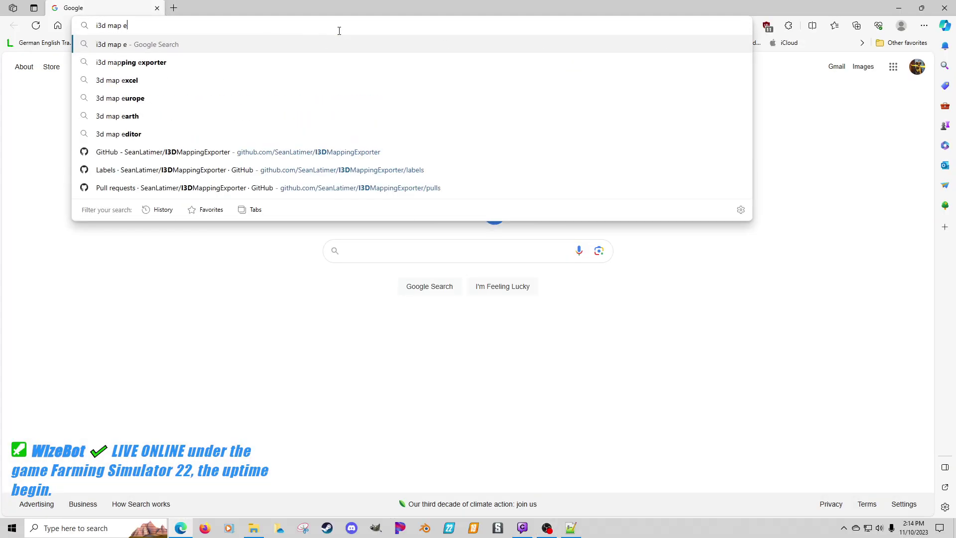
key("Down")
left_click(152, 69)
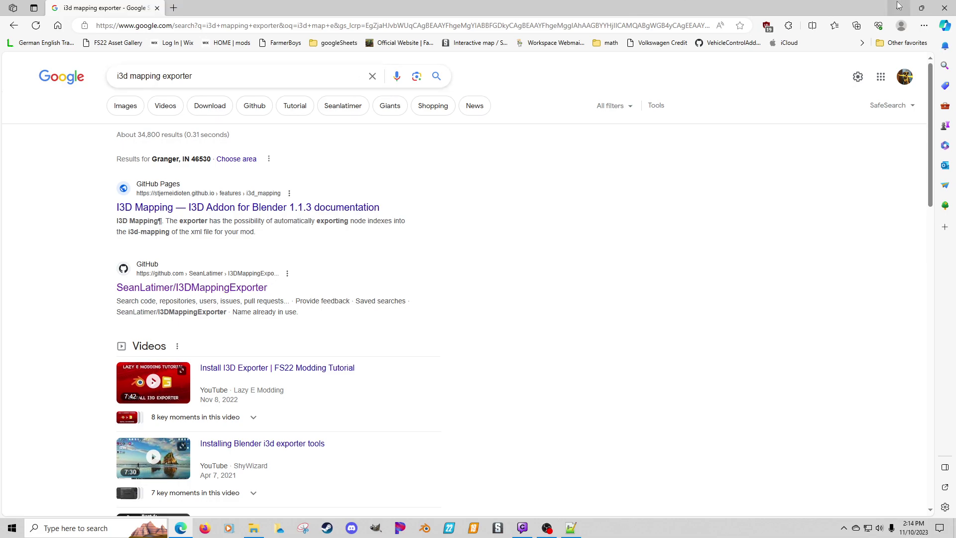
left_click(935, 11)
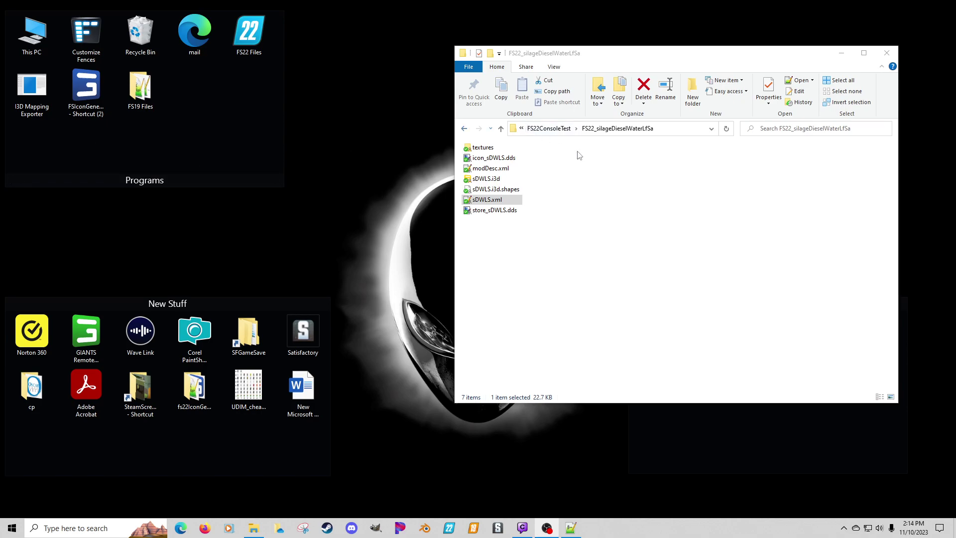
Restore the Notepad++ window showing sDWLS.xml at its i3dMappings block.
left_click(574, 532)
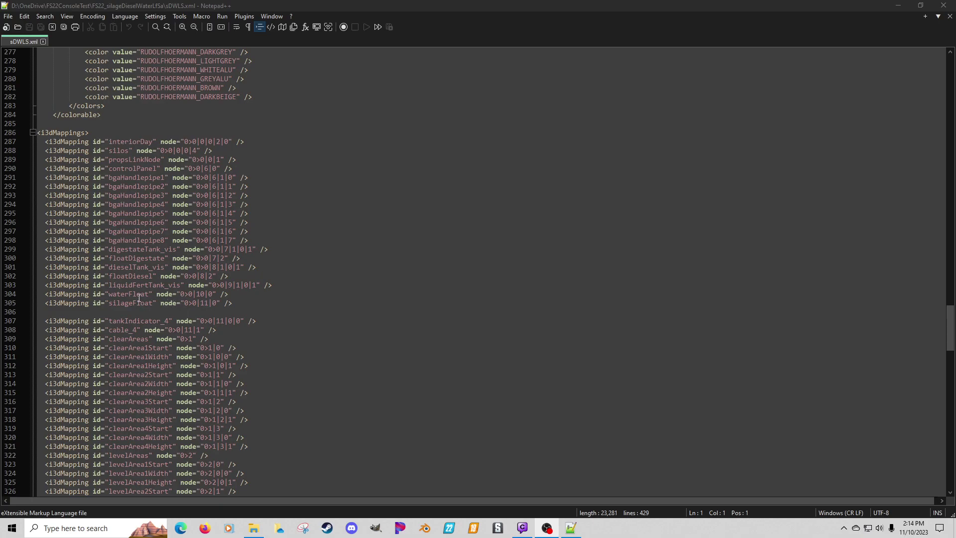
Search the file for other uses of the tankIndicator_4 and cable_4 ids.
left_click(127, 301)
left_click(137, 313)
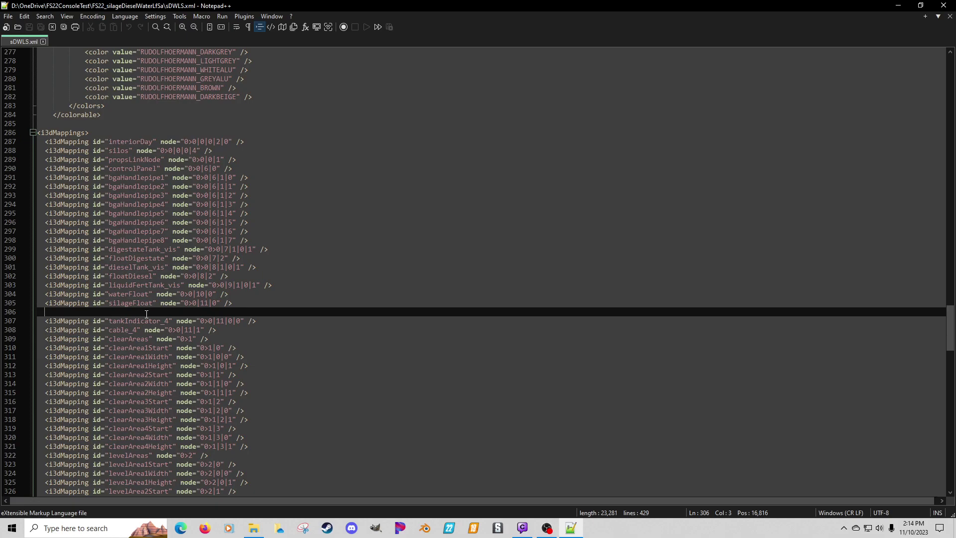
double_click(143, 320)
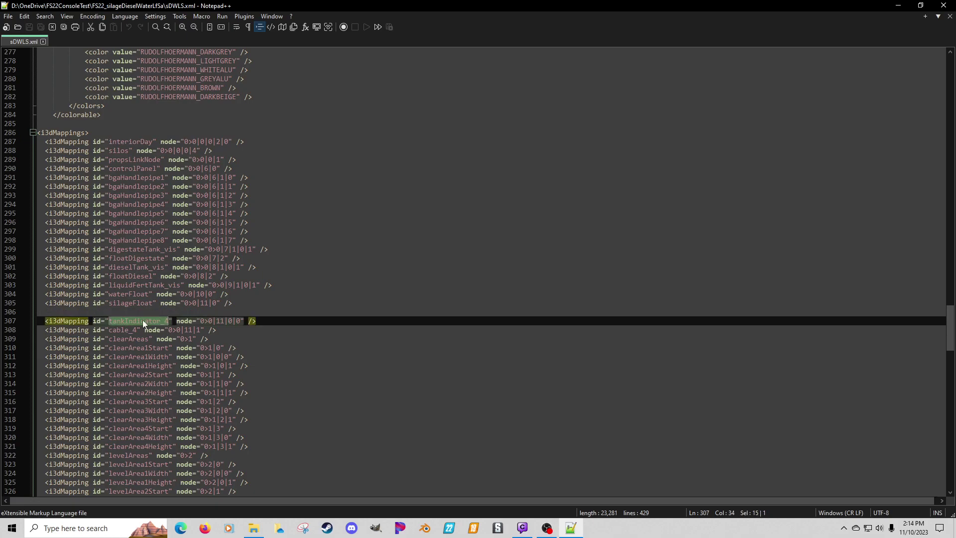
key("ctrl+f")
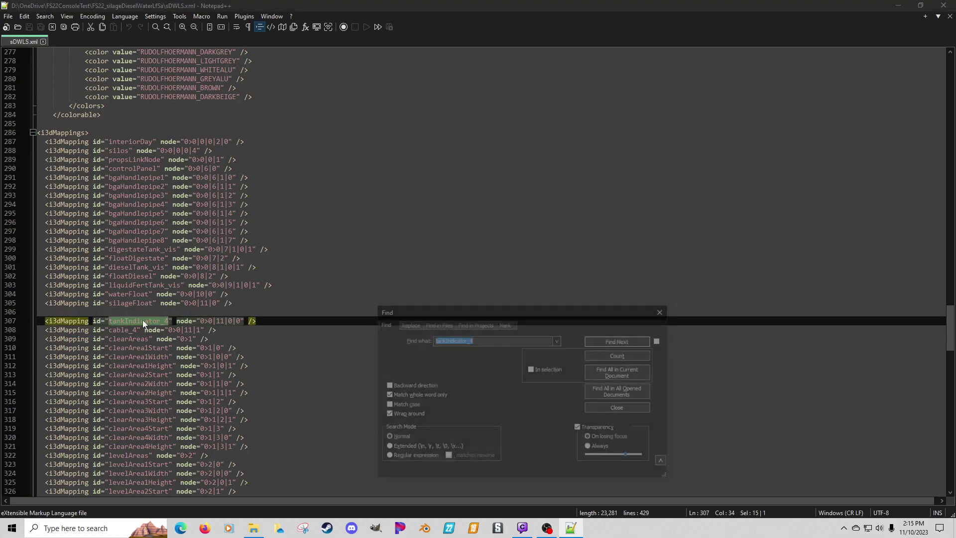
left_click(610, 341)
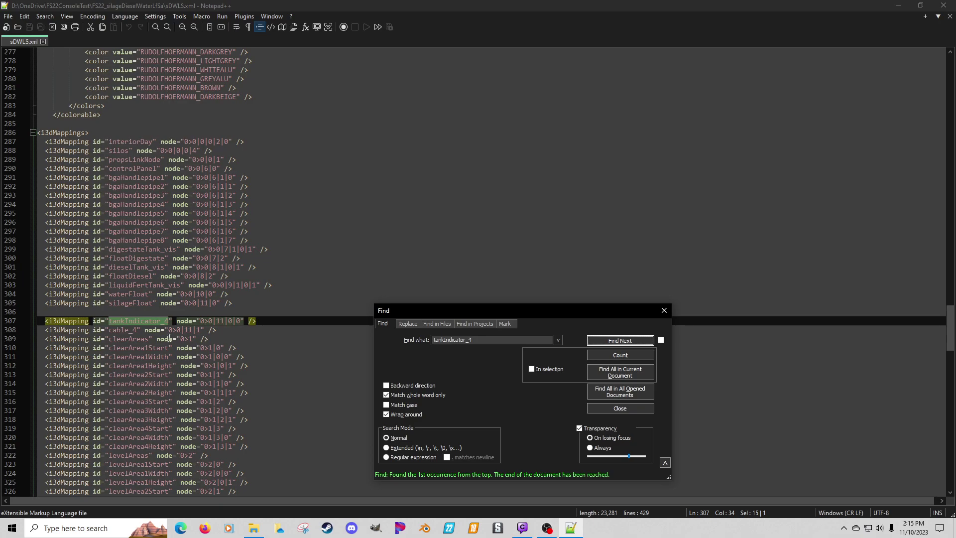
double_click(129, 332)
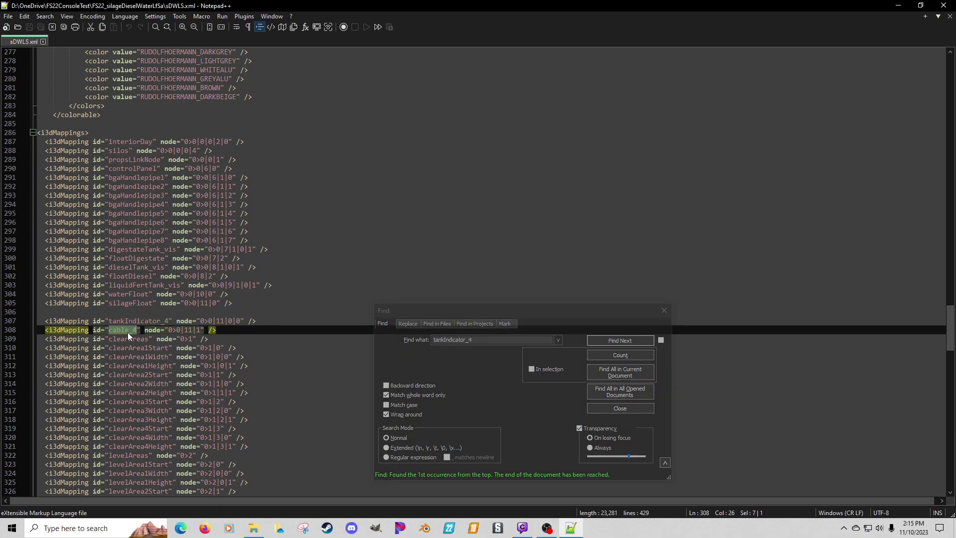
key("ctrl+f")
left_click(613, 347)
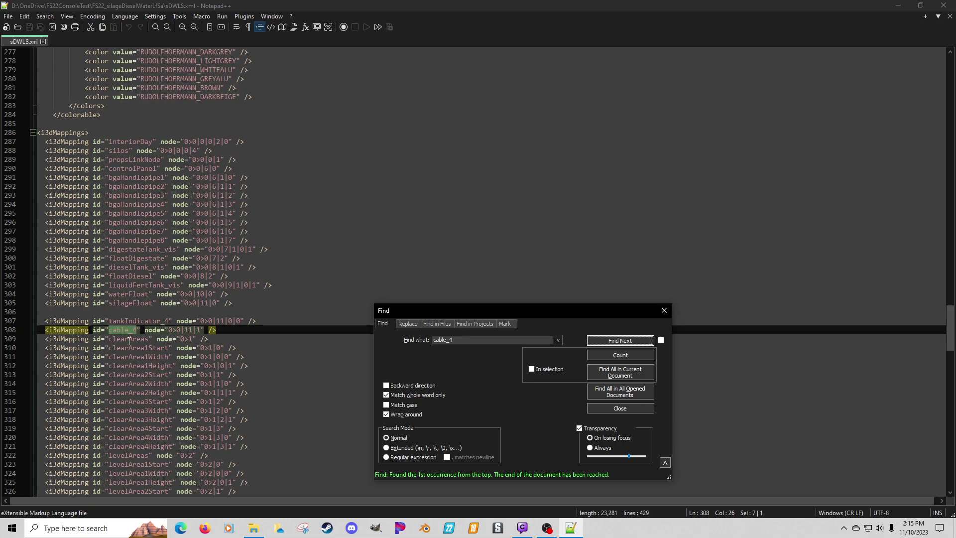
Delete the tankIndicator_4, cable_4, clearAreas and levelAreas mapping lines.
left_click_drag(234, 338, 38, 321)
key("Delete")
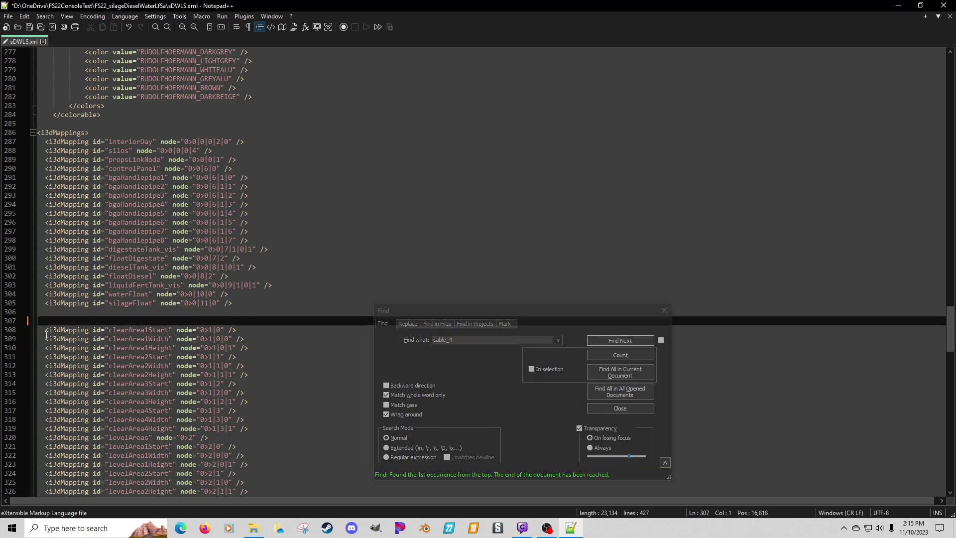
key("BackSpace")
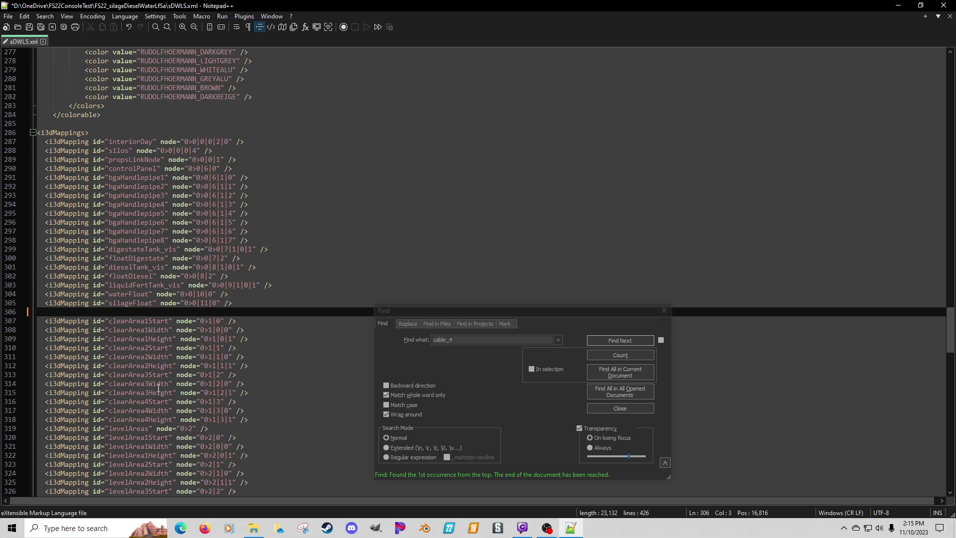
left_click(211, 427)
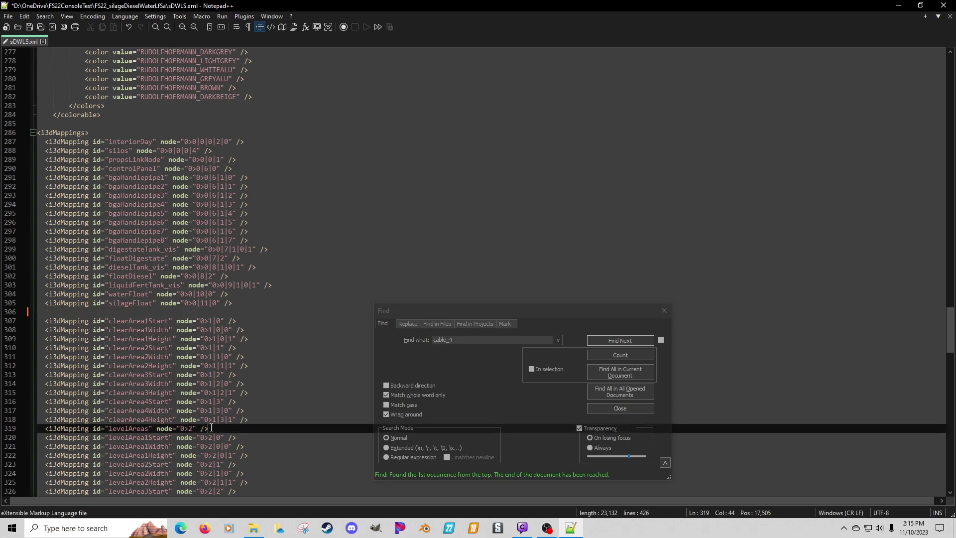
key("shift+Home")
key("shift+Home")
key("BackSpace")
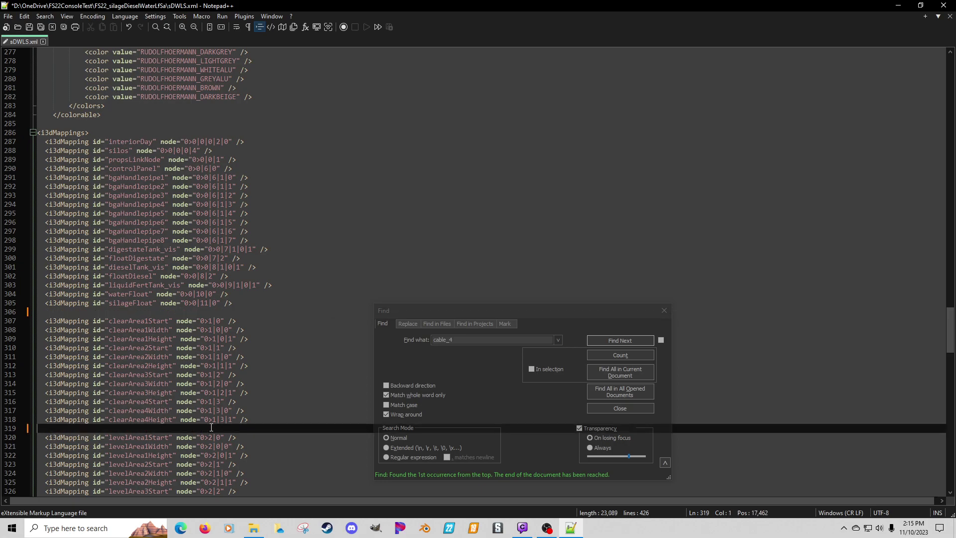
key("BackSpace")
Add a blank line after levelArea4Height and remove the blank line after silageFloat.
scroll(253, 401, "down", 2)
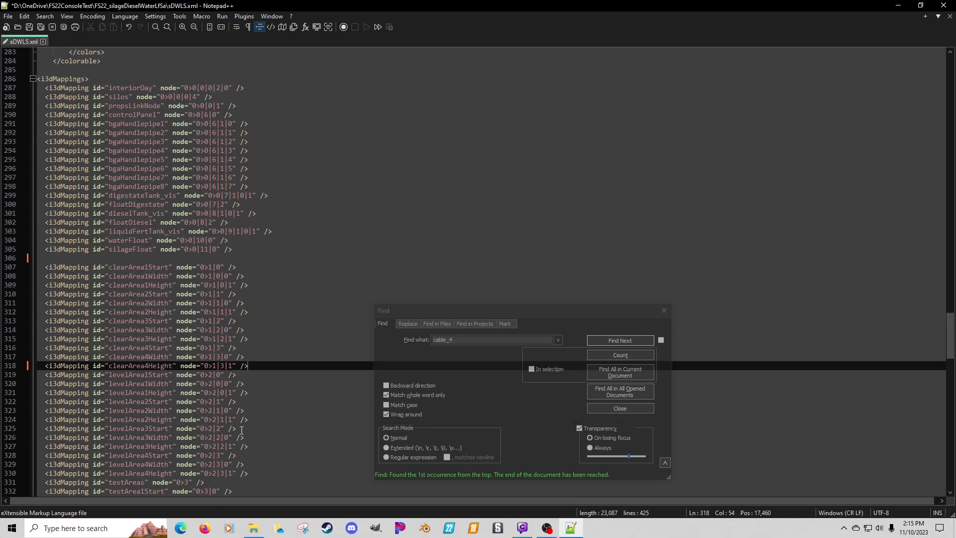
scroll(242, 429, "down", 1)
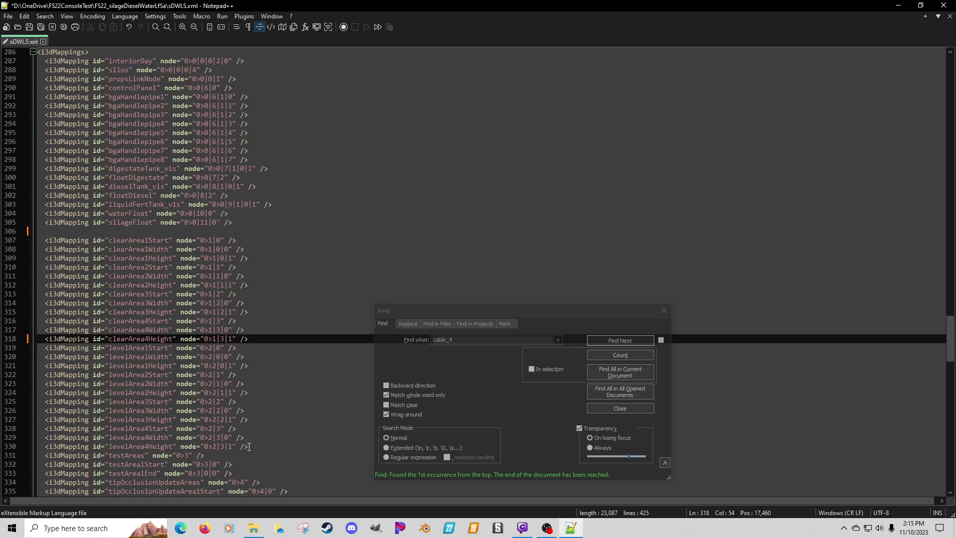
left_click(248, 447)
key("Return")
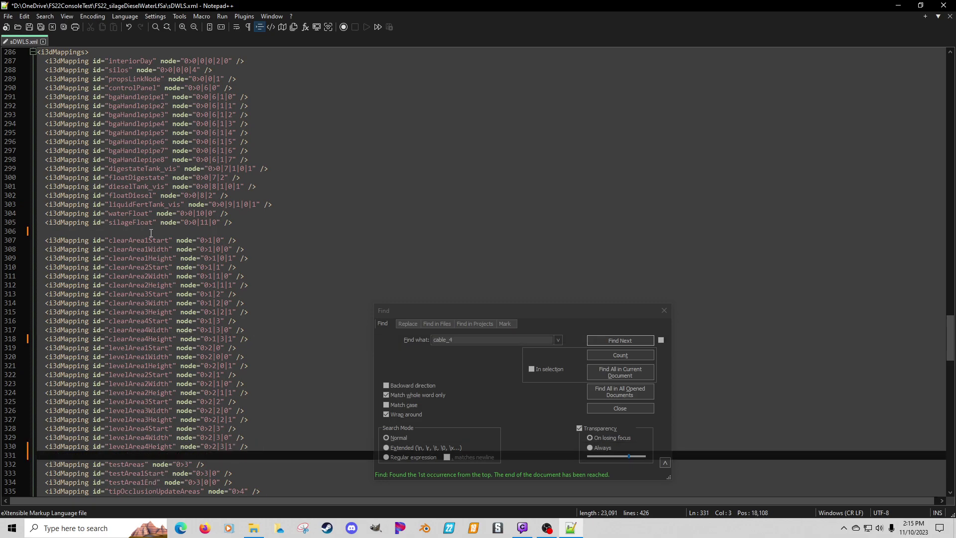
left_click(151, 232)
key("BackSpace")
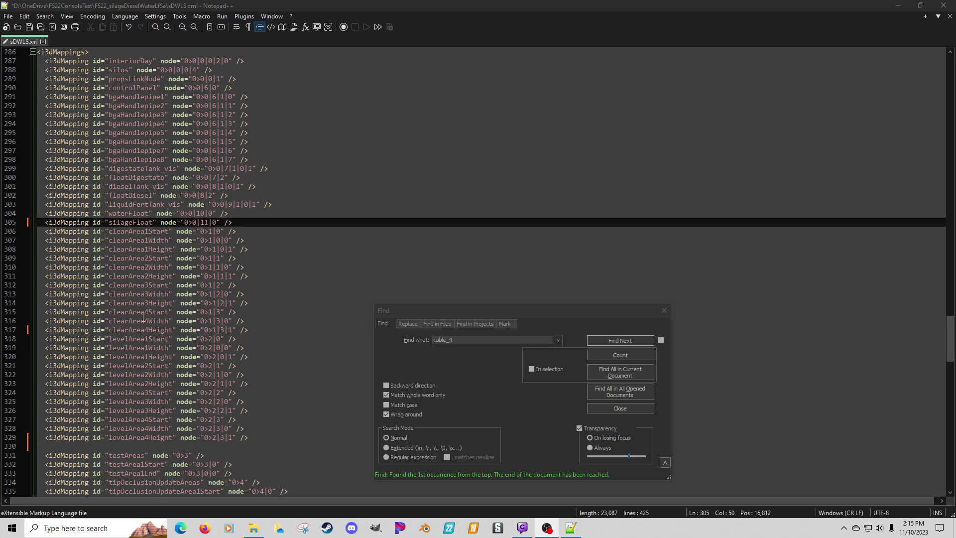
scroll(285, 346, "down", 2)
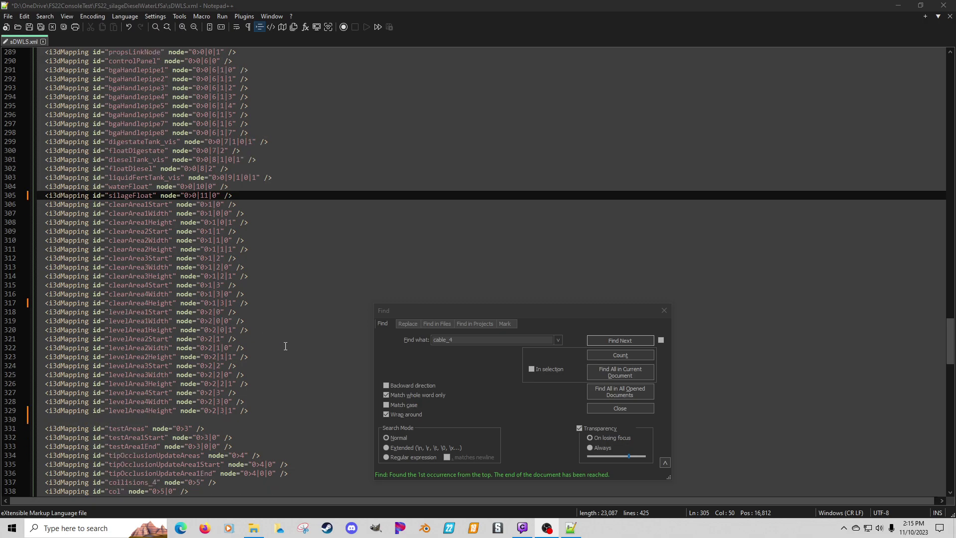
scroll(285, 345, "down", 2)
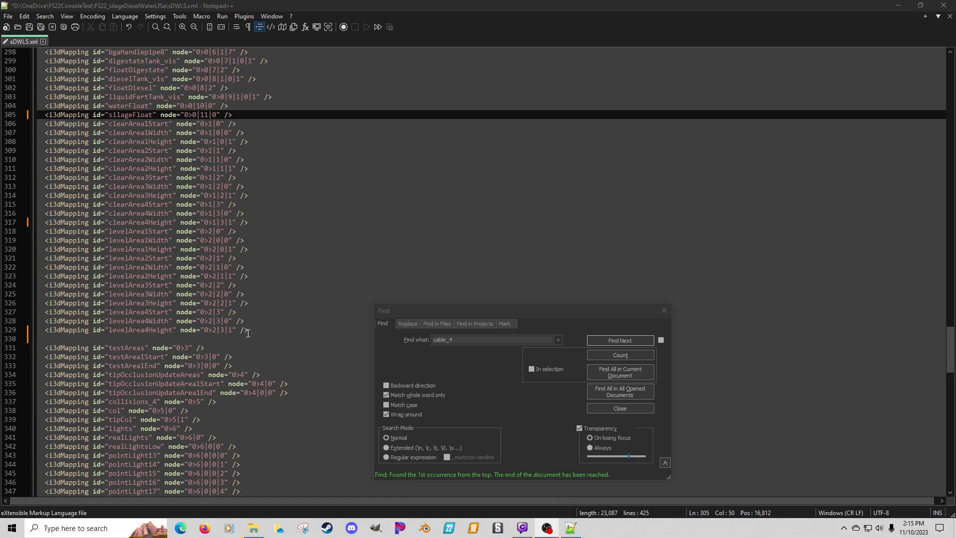
Check where testAreas is used, then delete its mapping line.
double_click(136, 348)
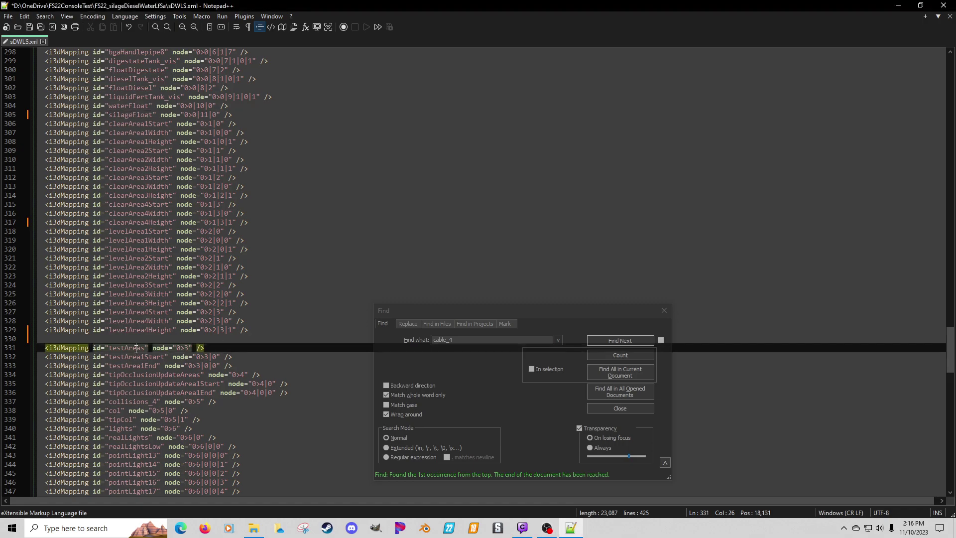
key("ctrl+f")
left_click(602, 342)
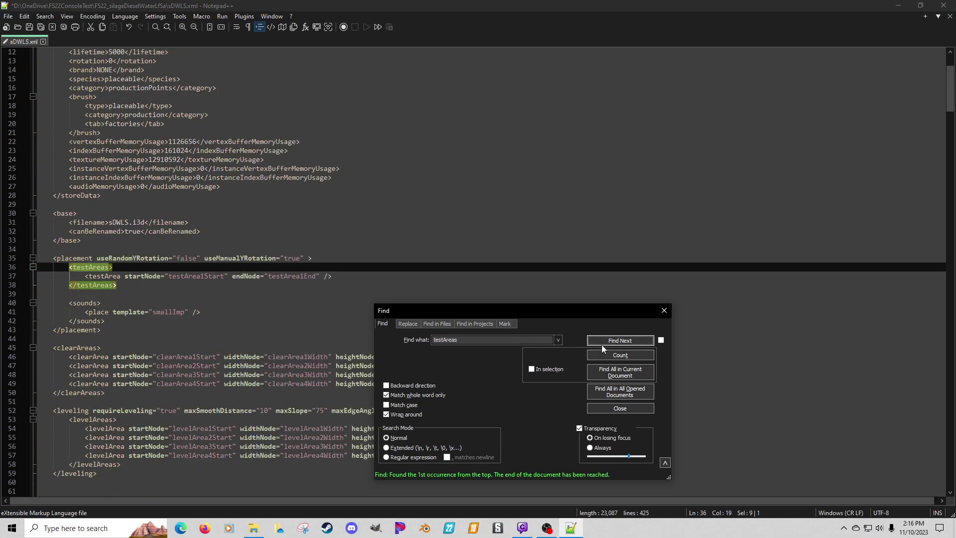
left_click(602, 341)
left_click(602, 340)
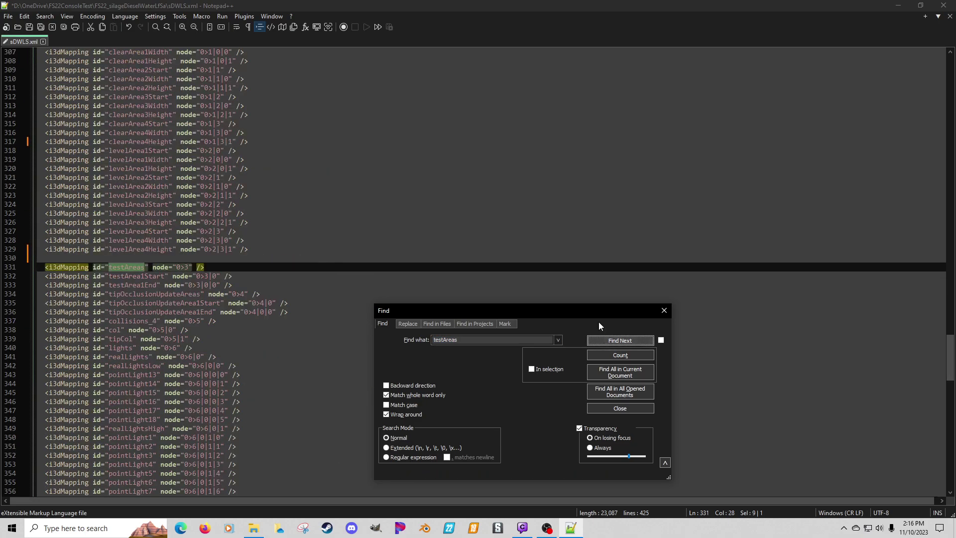
triple_click(223, 269)
key("Delete")
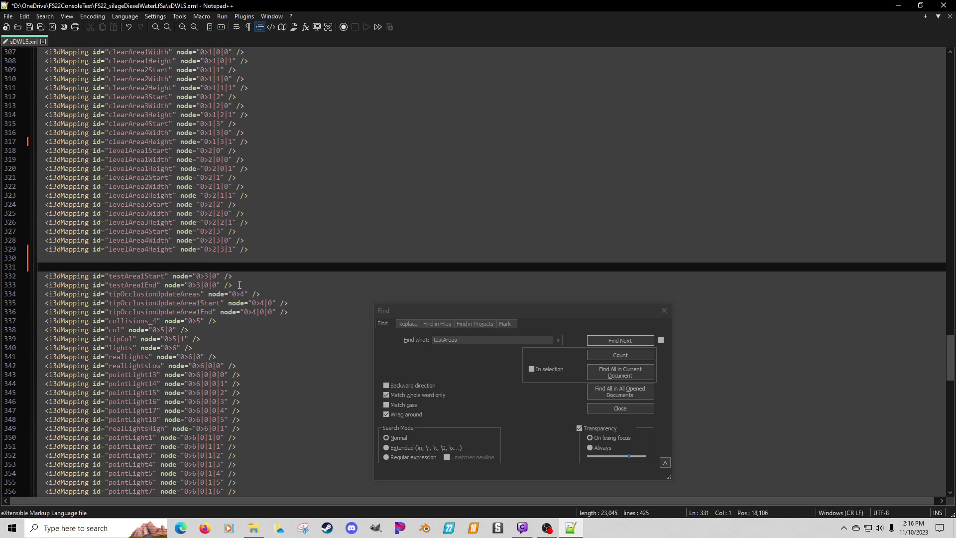
Close the gap so the test-area mappings follow levelArea4Height directly.
left_click(240, 284)
key("Return")
key("Return")
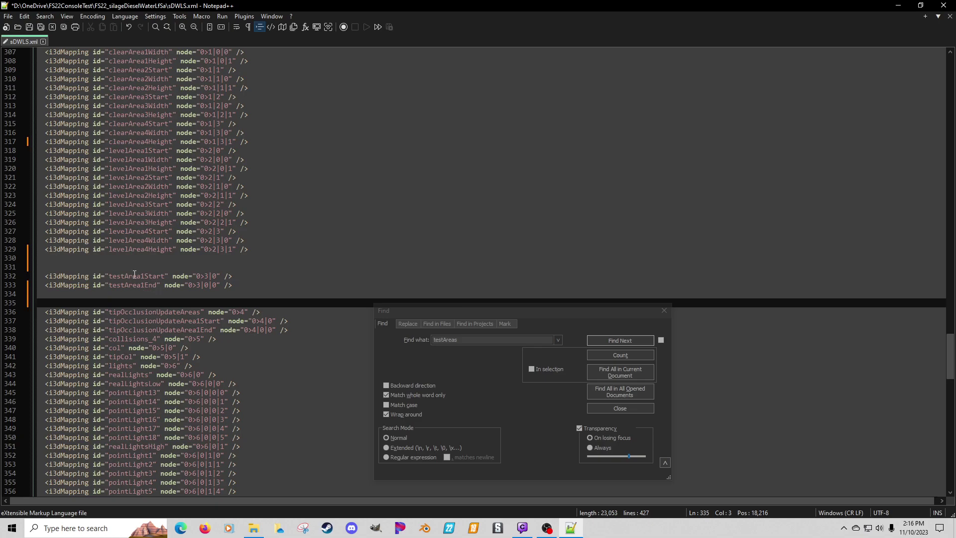
left_click(120, 269)
key("BackSpace")
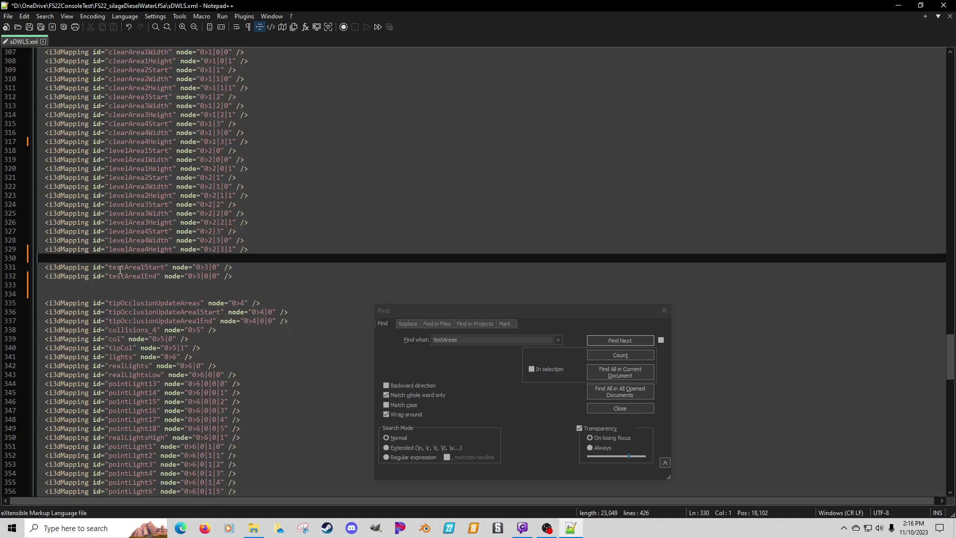
key("BackSpace")
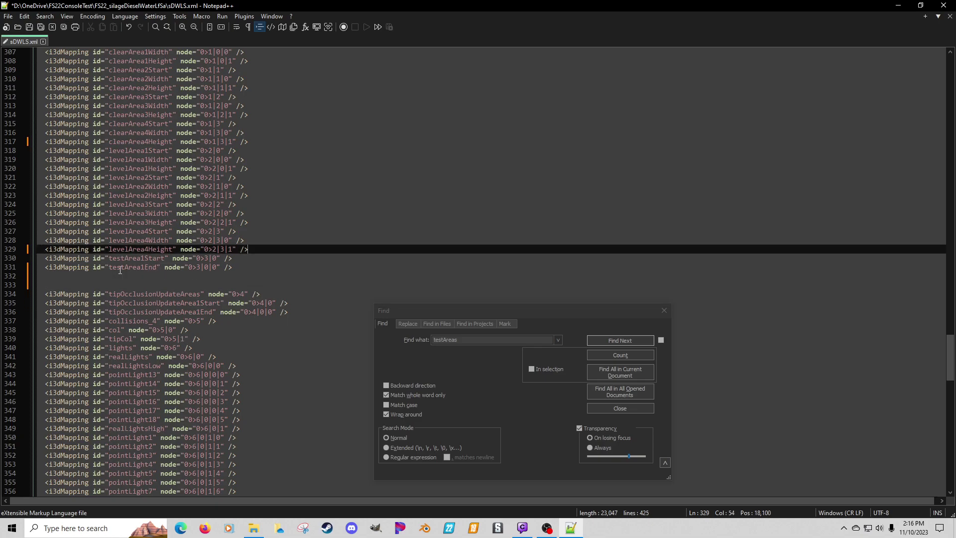
Check where tipOcclusionUpdateAreas is used, then delete its mapping line.
double_click(172, 294)
key("ctrl+f")
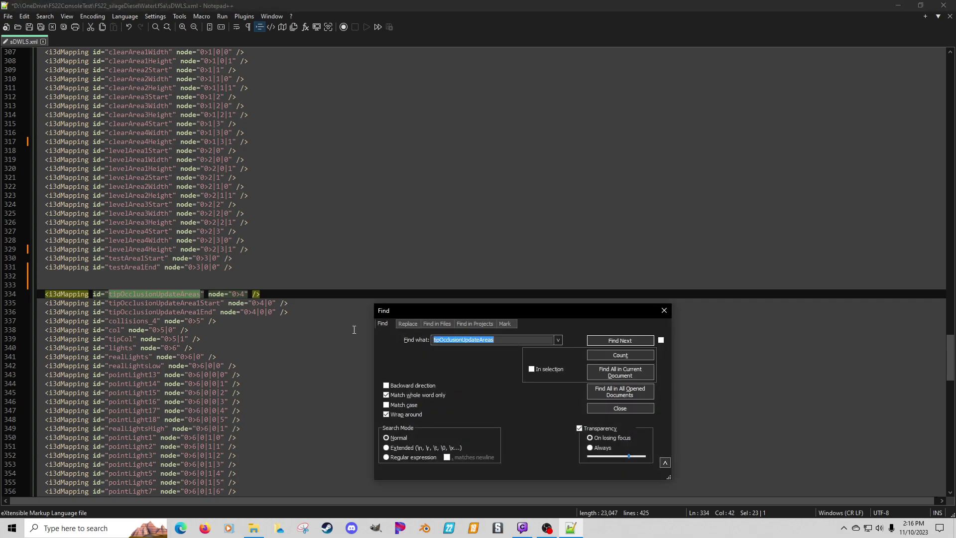
left_click(611, 343)
left_click(612, 342)
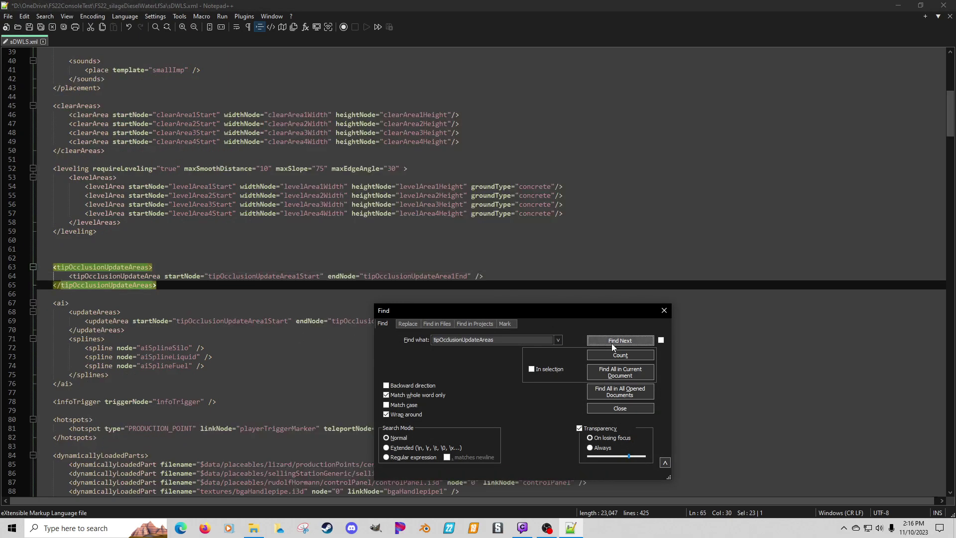
left_click(611, 342)
left_click(276, 268)
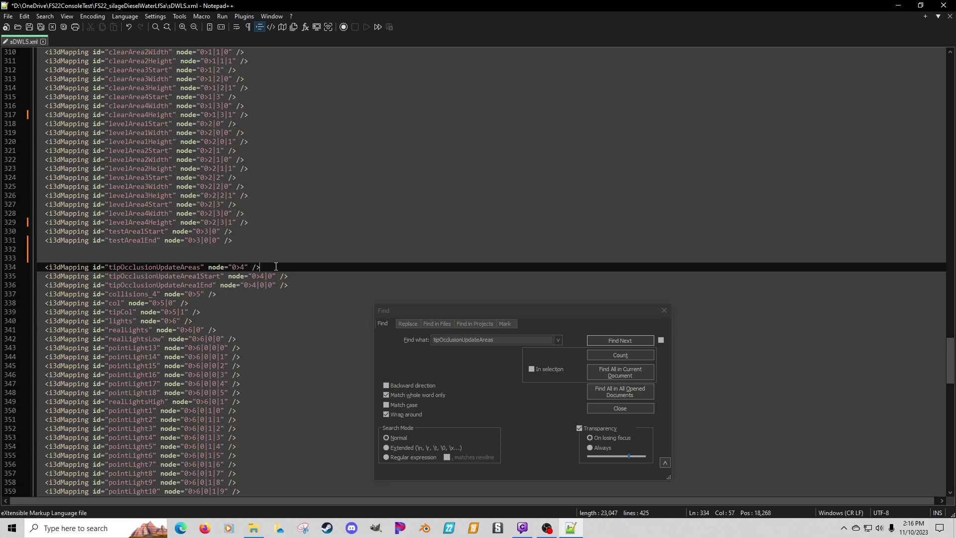
key("shift+Home")
key("shift+Home")
key("Delete")
key("BackSpace")
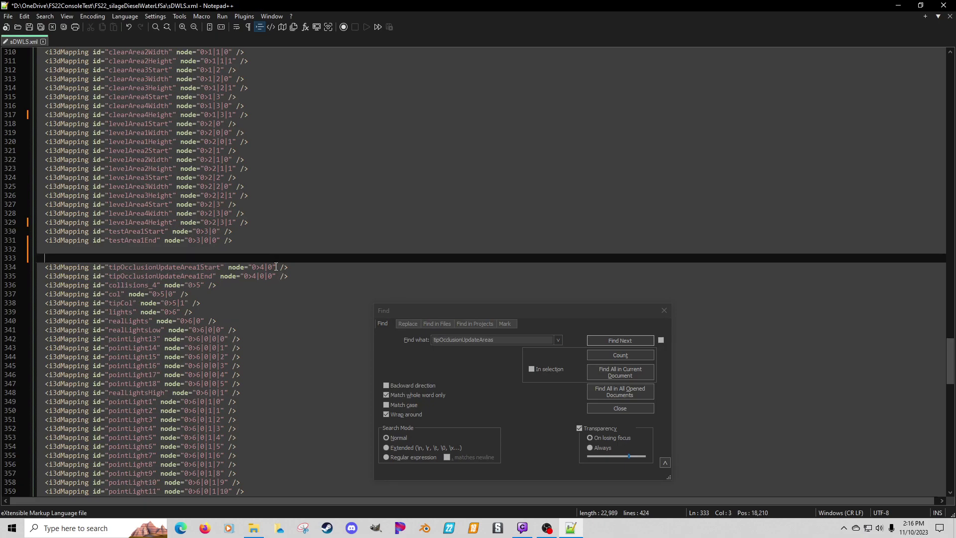
Pull the tip-occlusion mappings up directly under testArea1End.
left_click(301, 279)
key("Return")
key("Return")
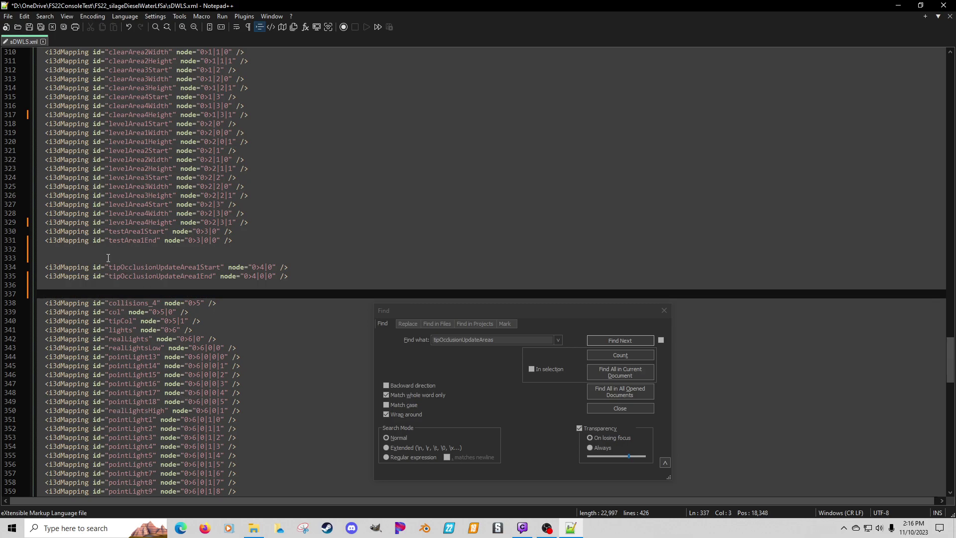
left_click(109, 258)
key("BackSpace")
key("BackSpace")
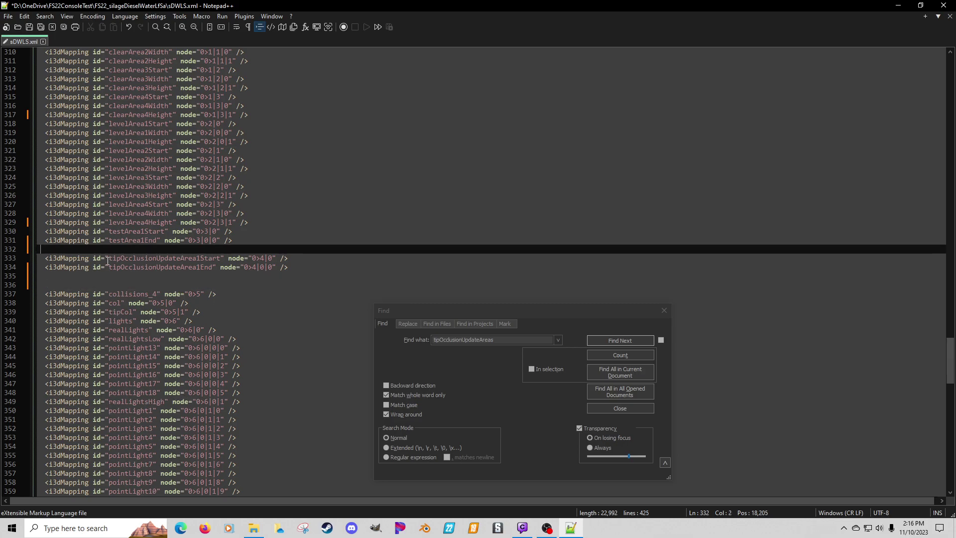
key("BackSpace")
key("BackSpace")
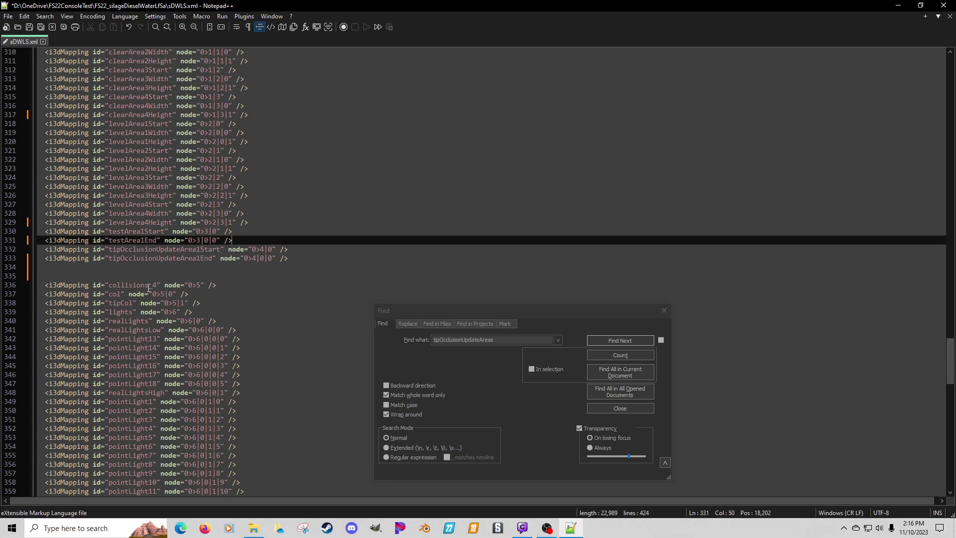
Check the col id's usage, then delete the collisions_4, col and tipCol mappings.
double_click(116, 295)
key("ctrl+f")
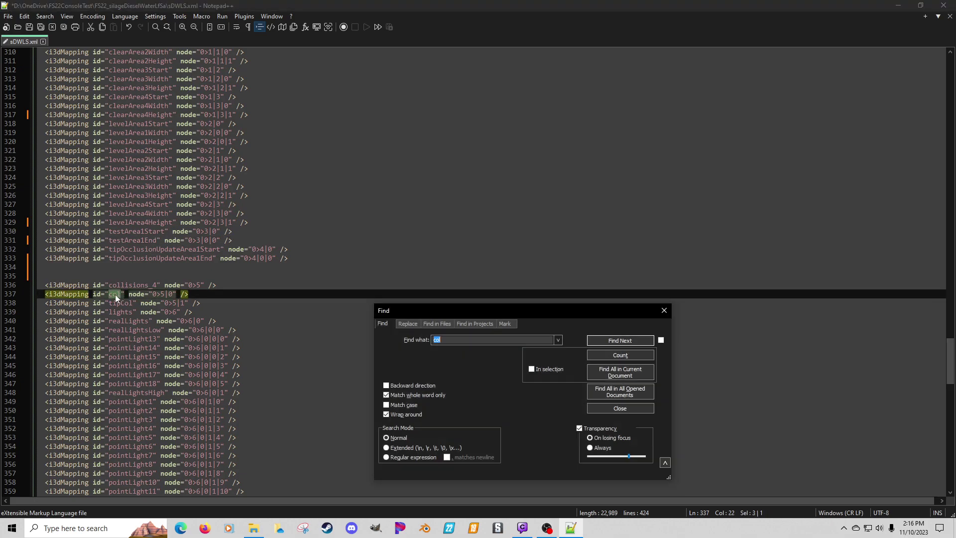
left_click(595, 342)
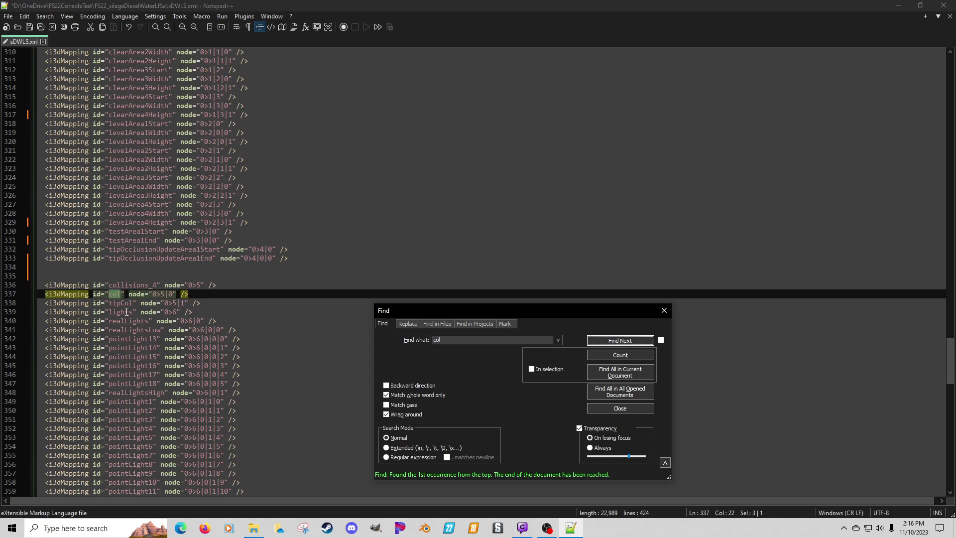
left_click_drag(200, 303, 38, 285)
key("Delete")
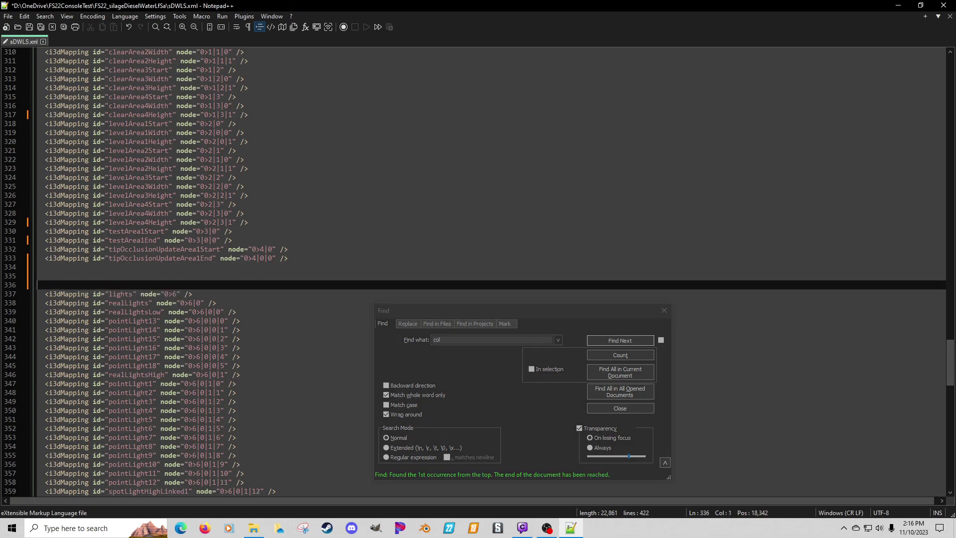
key("Delete")
Step through every occurrence of lights, then delete the lights mapping line.
double_click(120, 284)
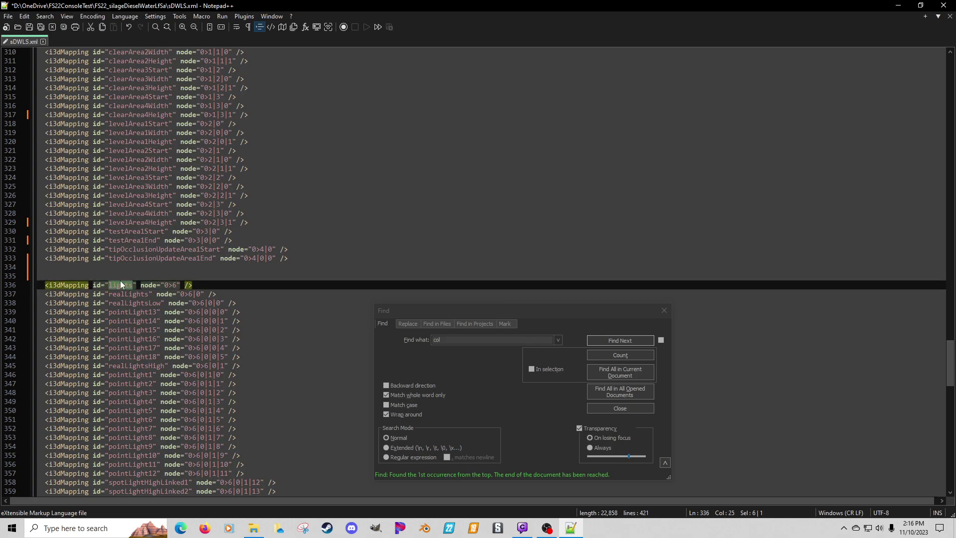
key("ctrl+f")
left_click(596, 340)
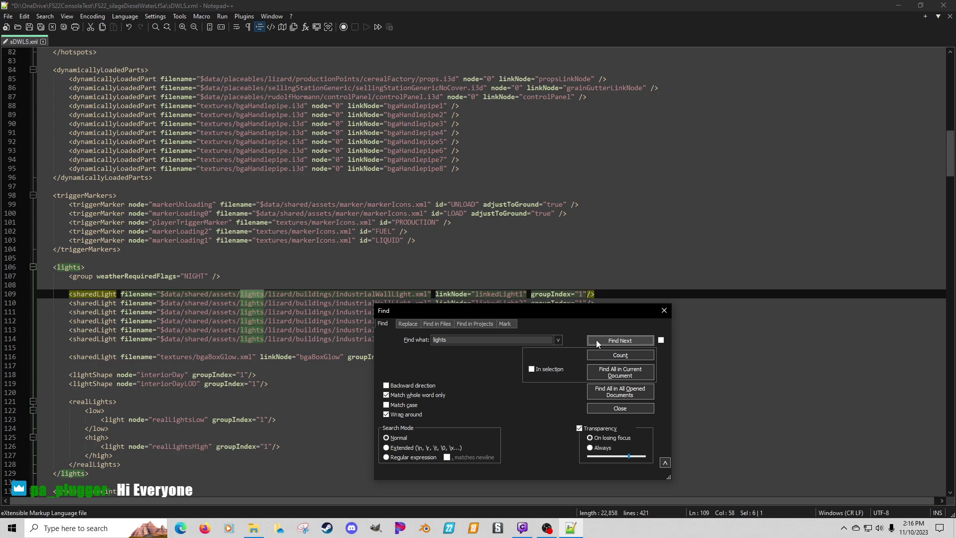
left_click(596, 340)
left_click(596, 340)
left_click(596, 340)
left_click(595, 339)
left_click(595, 340)
left_click(596, 339)
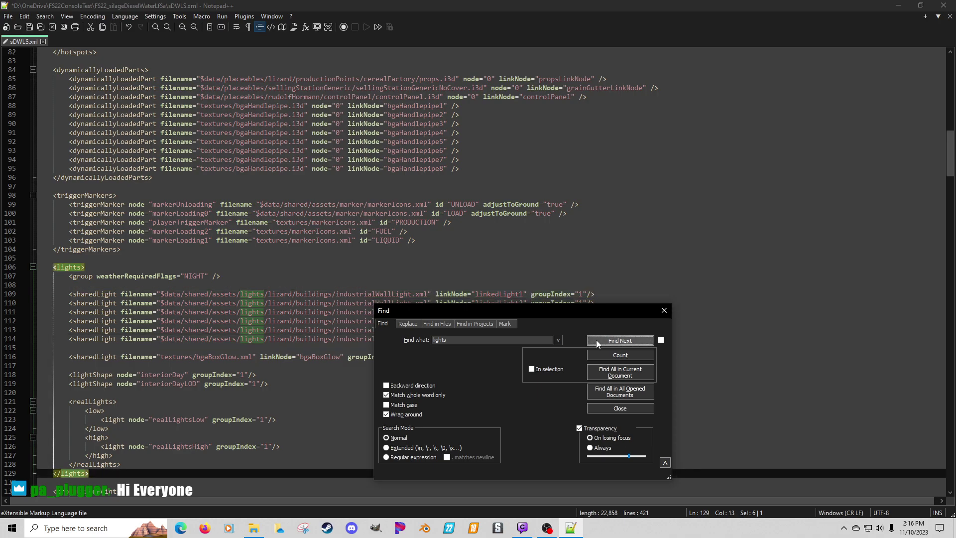
left_click(596, 339)
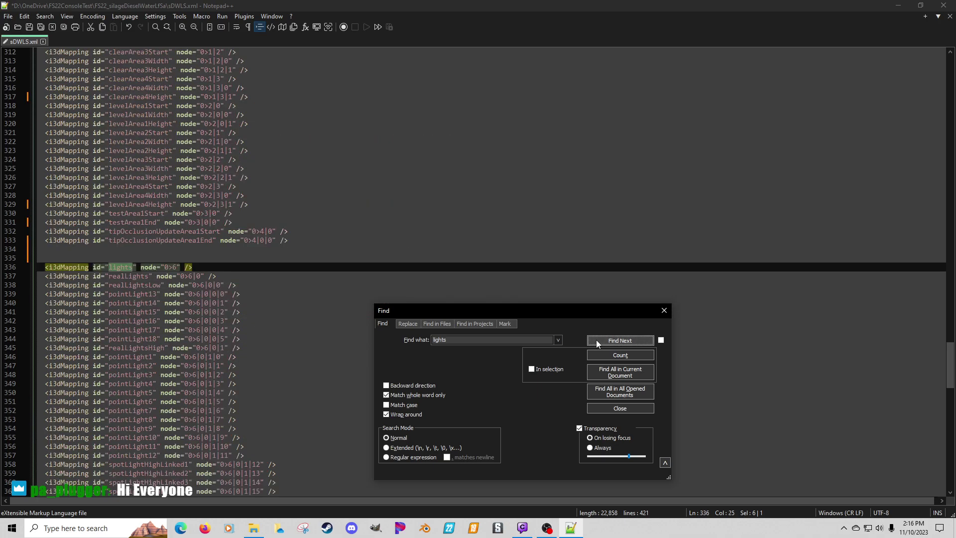
left_click(199, 269)
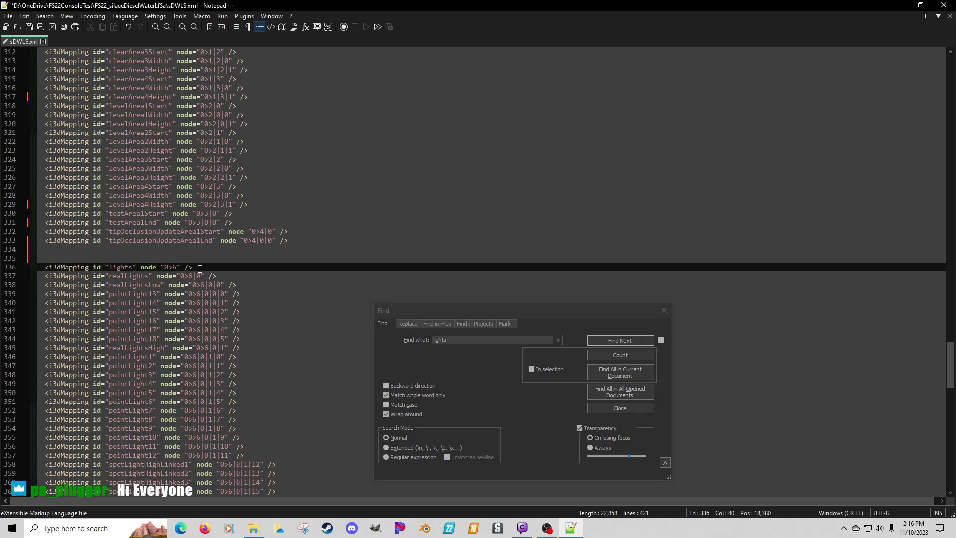
key("shift+Home")
key("shift+Home")
key("Delete")
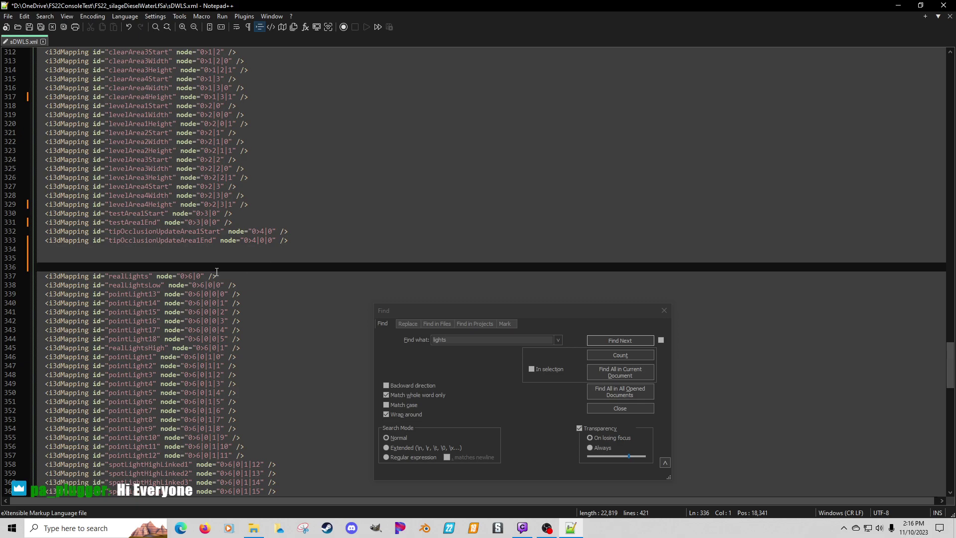
Check where realLights is used, then delete the realLights mapping line.
double_click(140, 276)
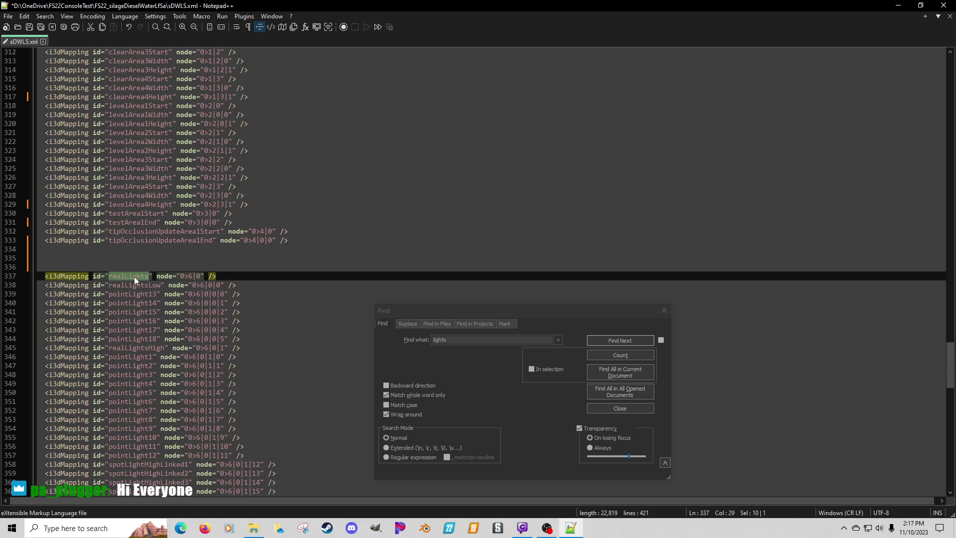
key("ctrl+f")
left_click(595, 340)
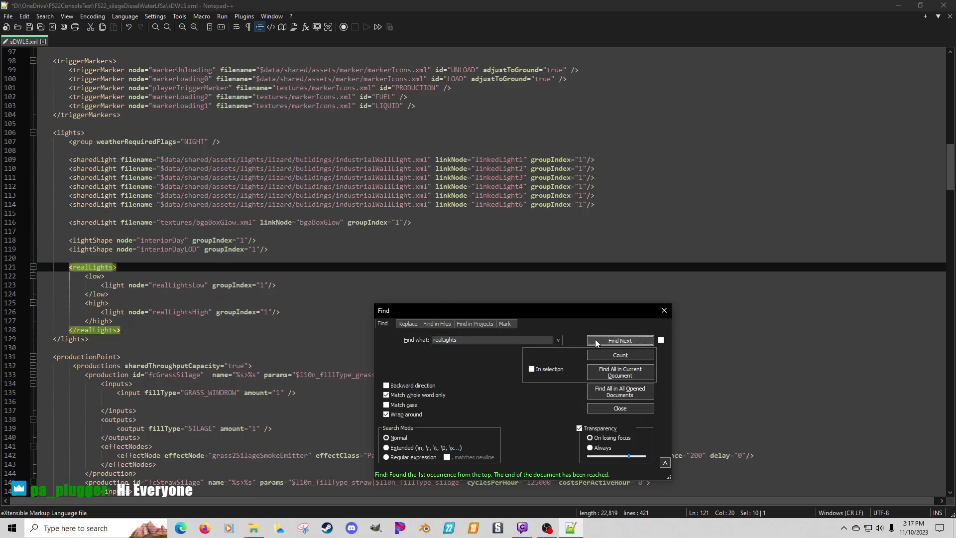
left_click(595, 340)
left_click(595, 340)
left_click(239, 264)
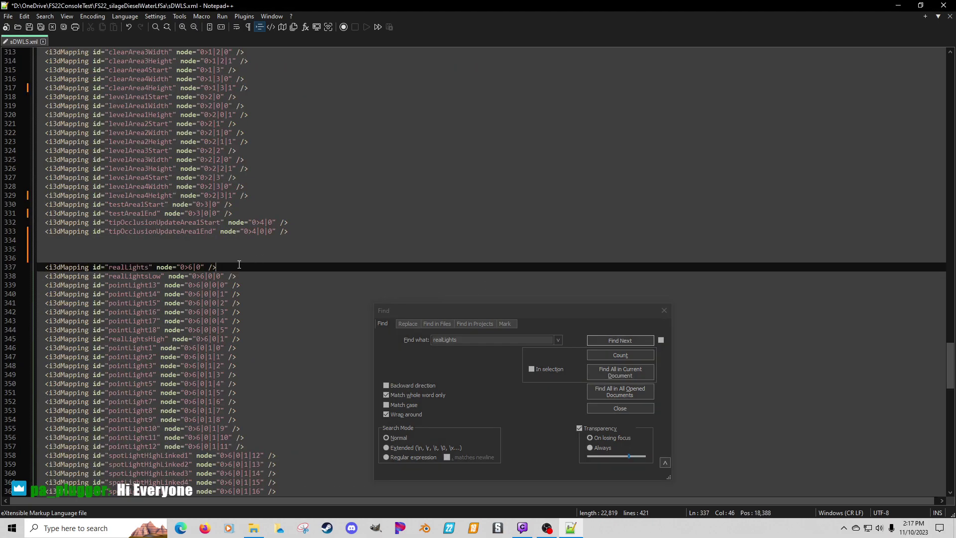
key("shift+Home")
key("shift+Home")
key("BackSpace")
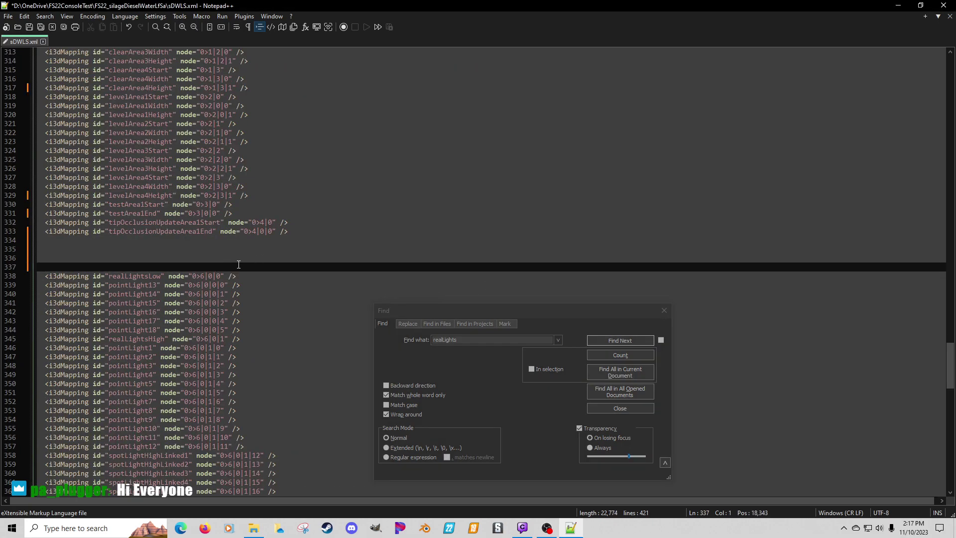
Confirm realLightsLow is used and add a blank line below its mapping.
double_click(145, 275)
key("ctrl+f")
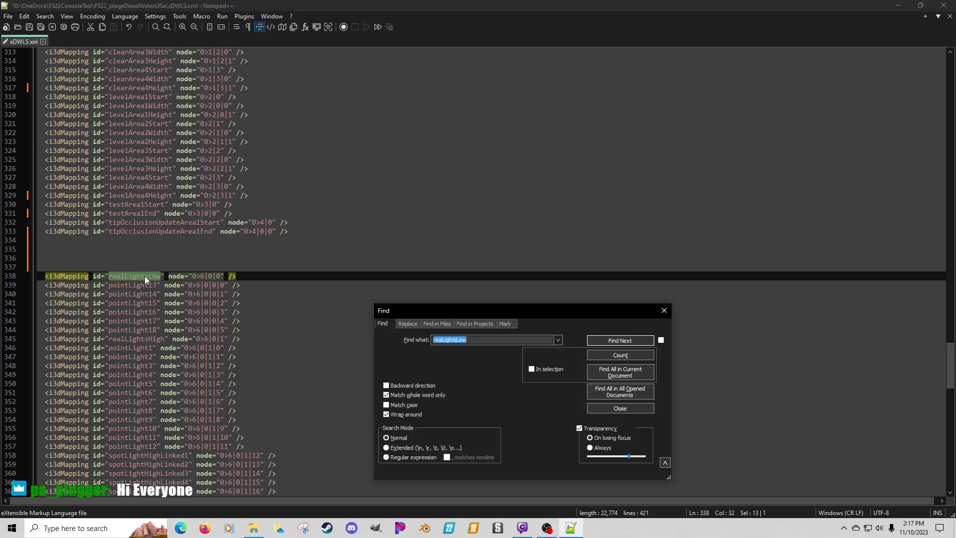
left_click(626, 340)
left_click(626, 340)
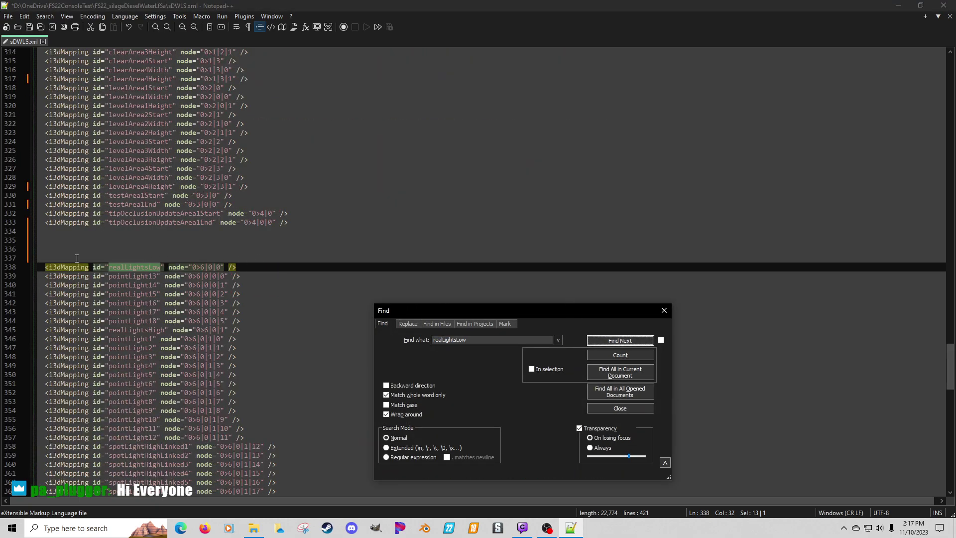
left_click(244, 267)
key("Return")
key("Return")
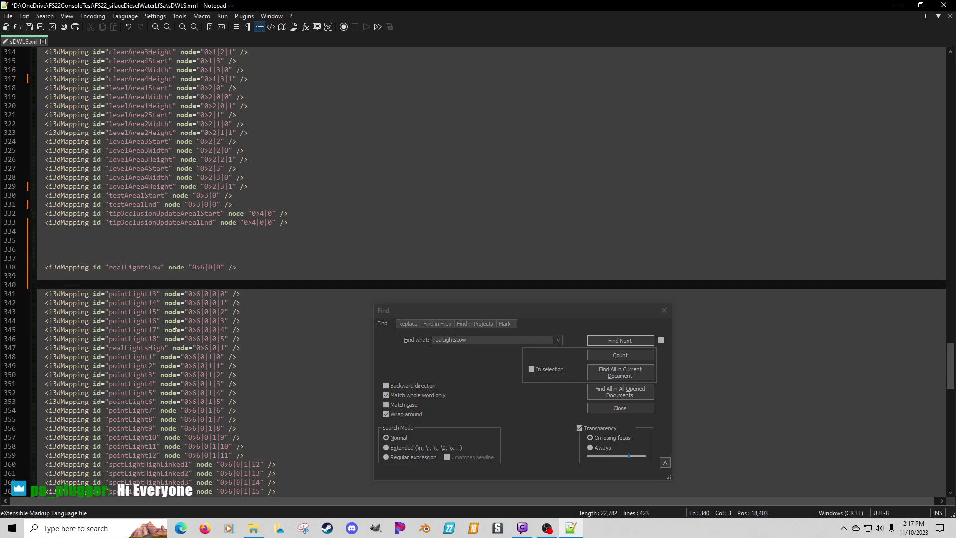
Cut the pointLight13–18 mappings and select the remaining pointLight and spotLightHighLinked entries.
left_click_drag(244, 339, 38, 293)
key("ctrl+x")
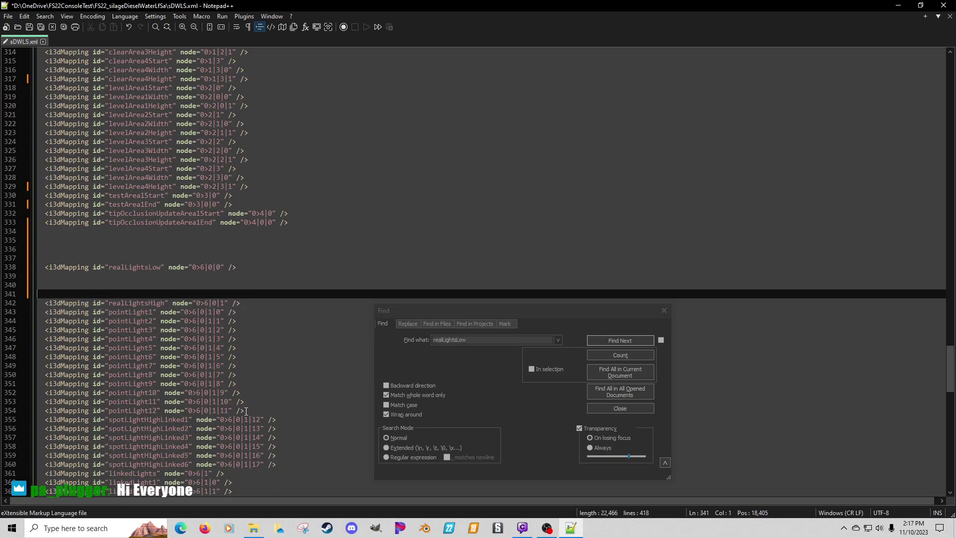
left_click_drag(246, 411, 6, 392)
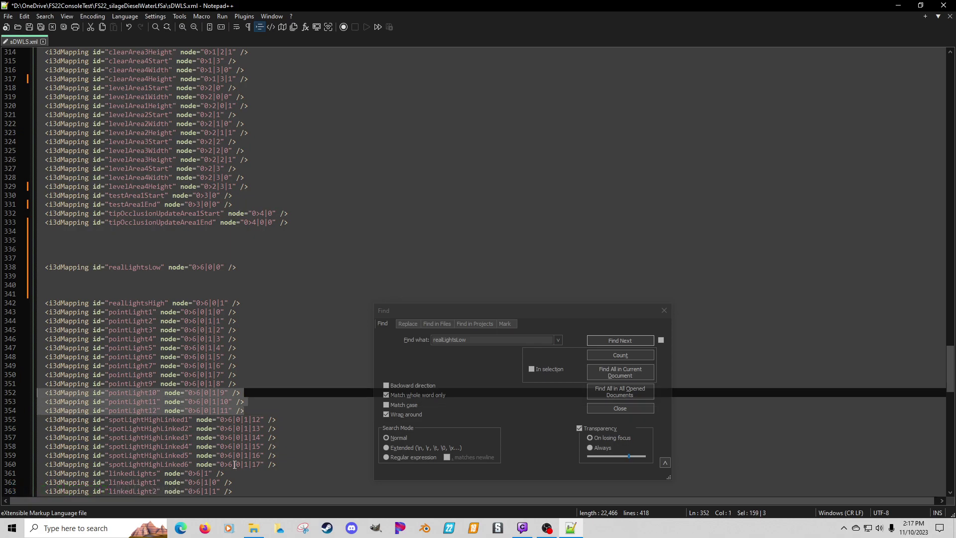
scroll(252, 447, "down", 1)
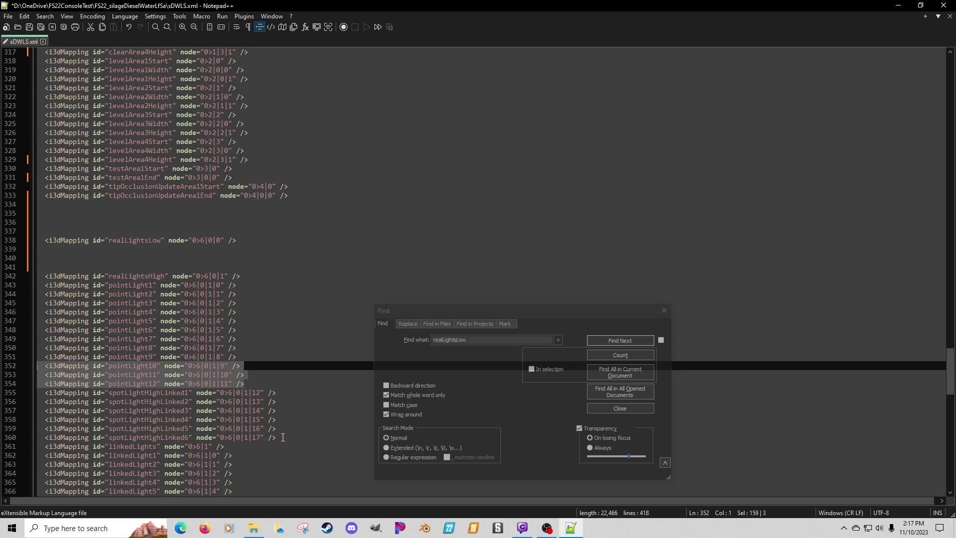
left_click_drag(280, 437, 5, 286)
Delete the selected pointLight and spotLightHighLinked entries and search for linkedLights usage.
key("Delete")
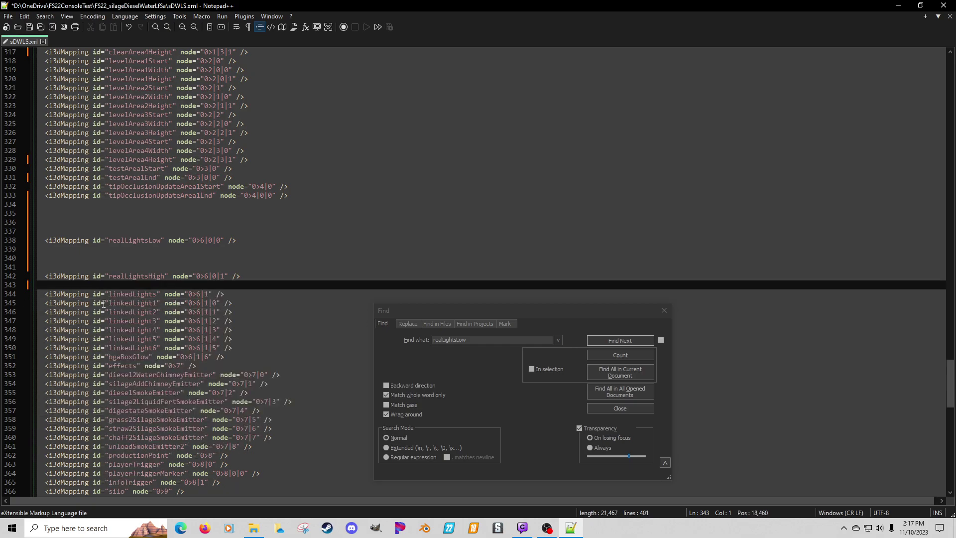
double_click(134, 294)
key("ctrl+f")
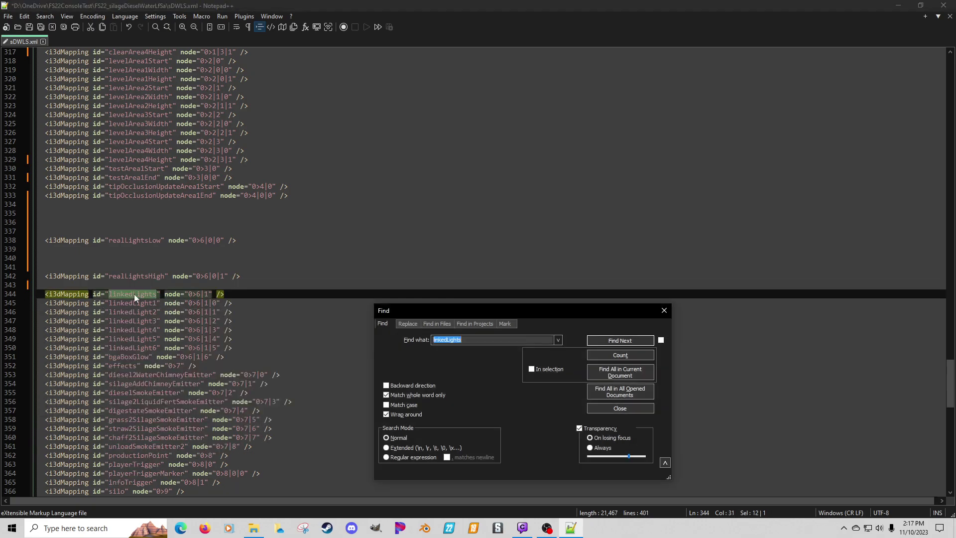
left_click(590, 344)
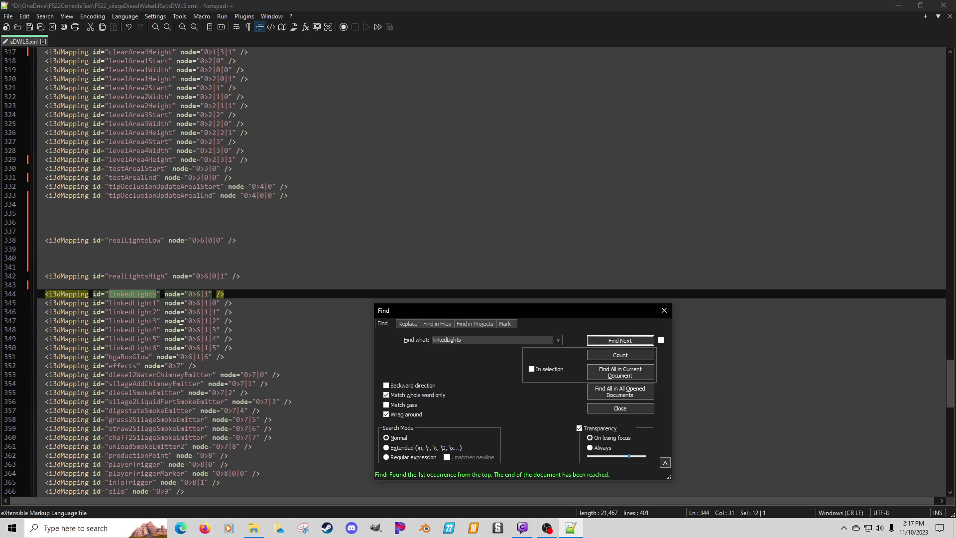
Confirm linkedLight1 is still referenced, then delete the unused linkedLights mapping line.
double_click(150, 302)
key("ctrl+f")
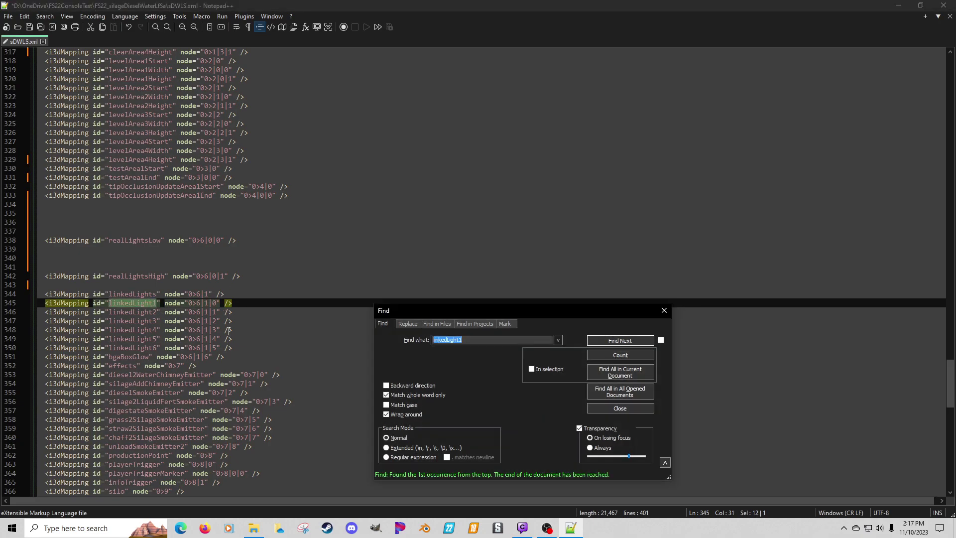
left_click(597, 340)
left_click(597, 341)
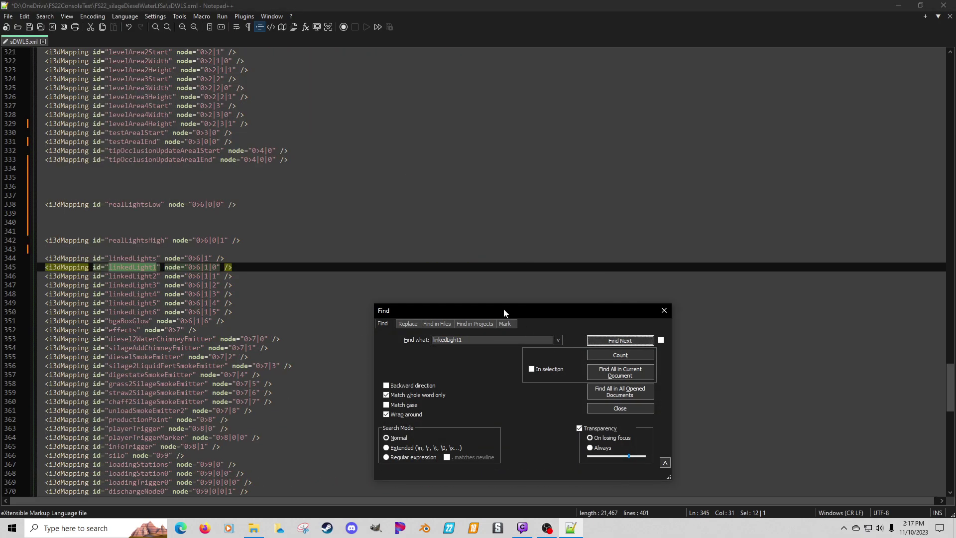
left_click(232, 258)
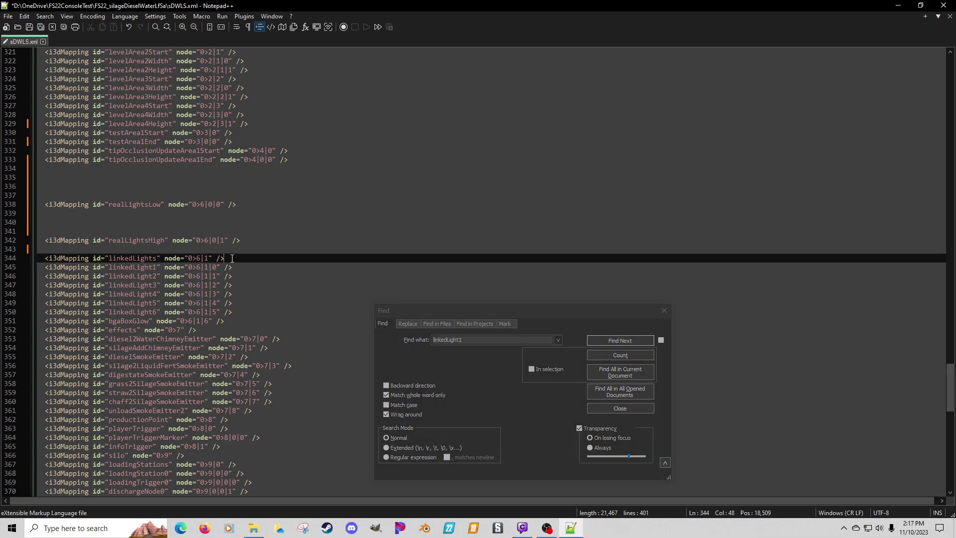
key("shift+Home")
key("shift+Home")
key("Delete")
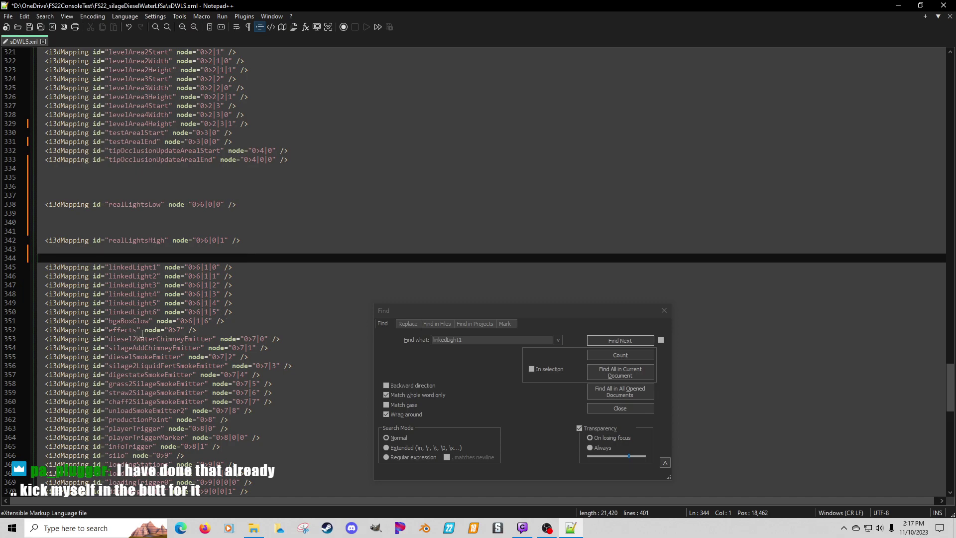
Remove the blank lines above realLightsLow, realLightsHigh and linkedLight1 so the mappings sit consecutively.
left_click(225, 322)
key("Return")
key("Return")
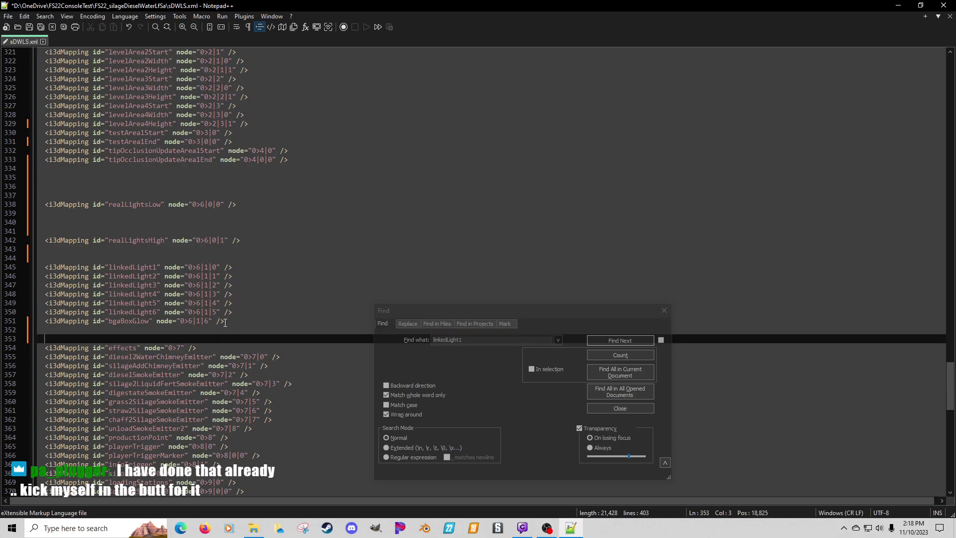
left_click(71, 196)
key("BackSpace")
key("BackSpace")
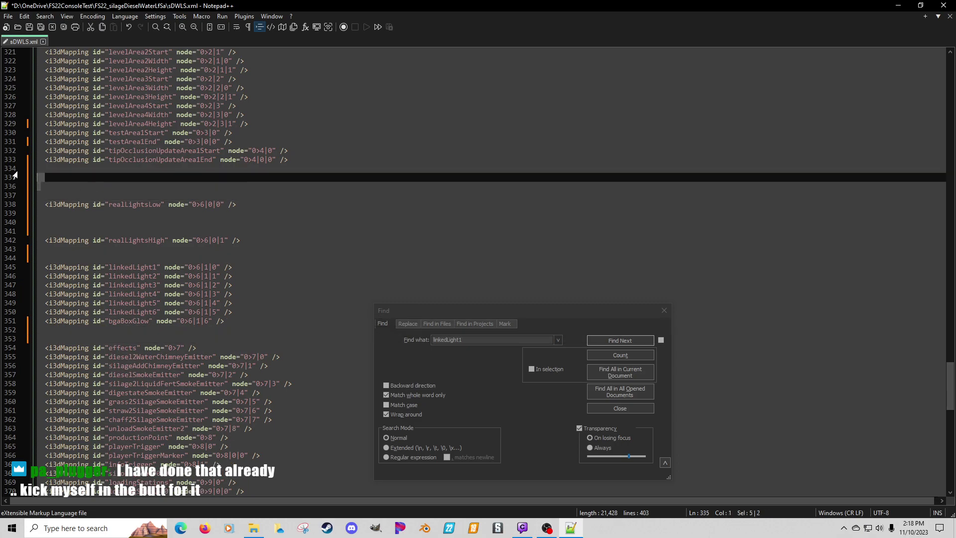
key("BackSpace")
key("BackSpace")
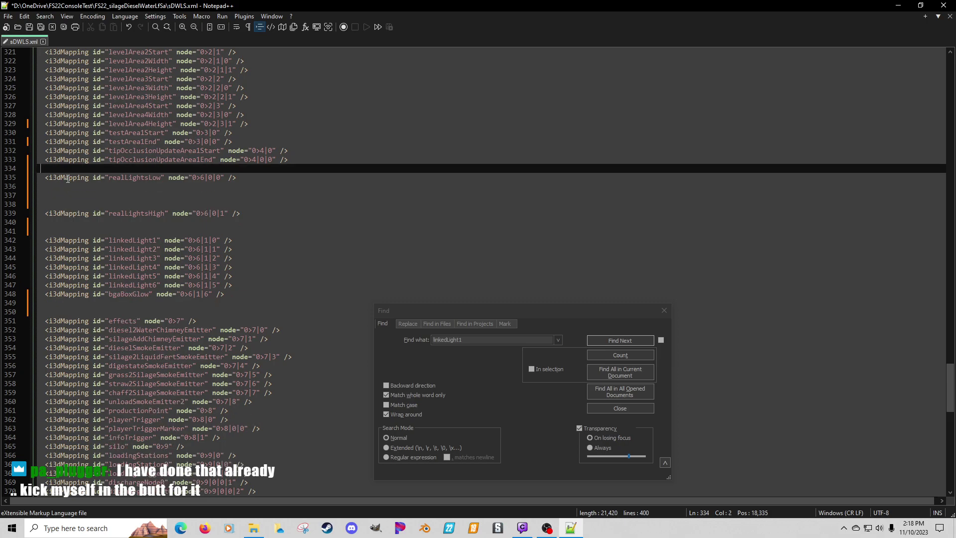
key("BackSpace")
left_click(67, 196)
key("BackSpace")
key("BackSpace")
key("BackSpace")
key("BackSpace")
key("BackSpace")
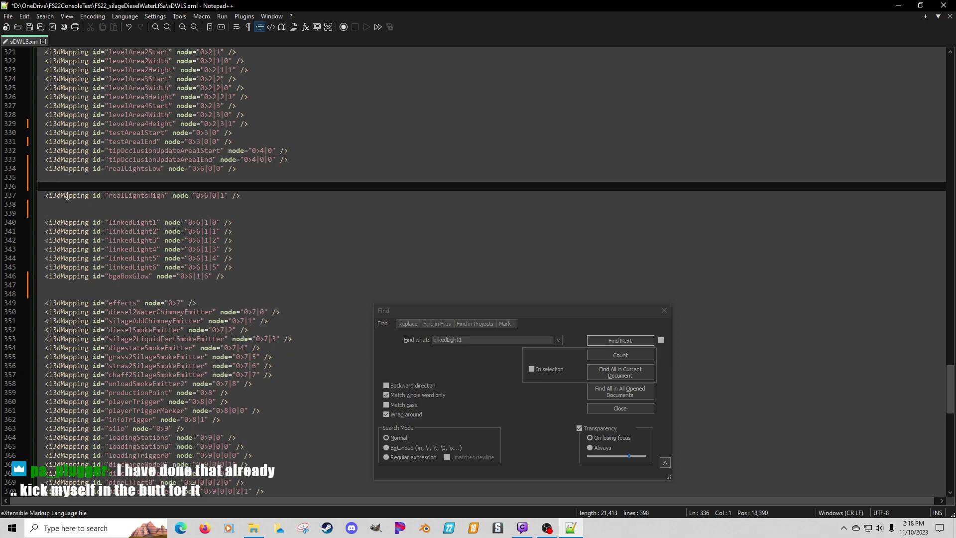
key("BackSpace")
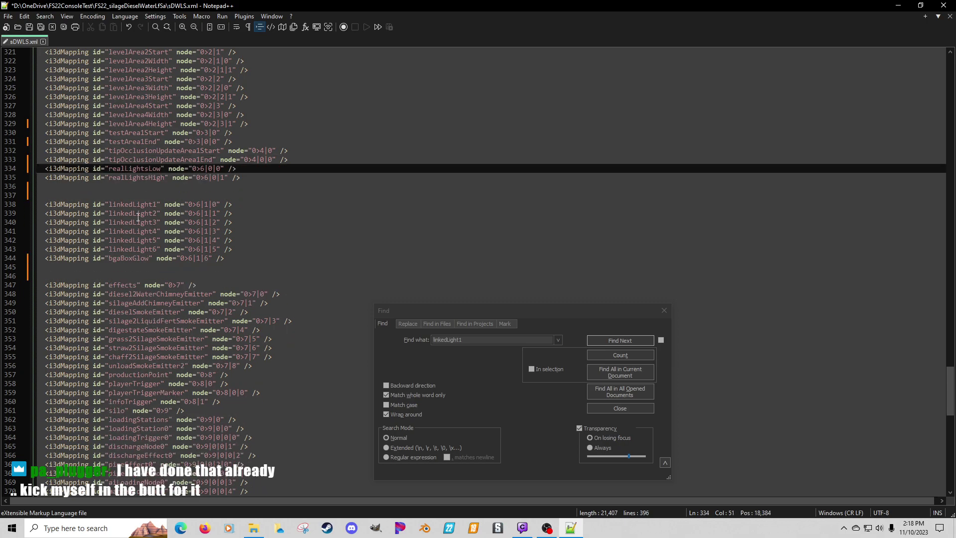
left_click(67, 197)
key("BackSpace")
key("BackSpace")
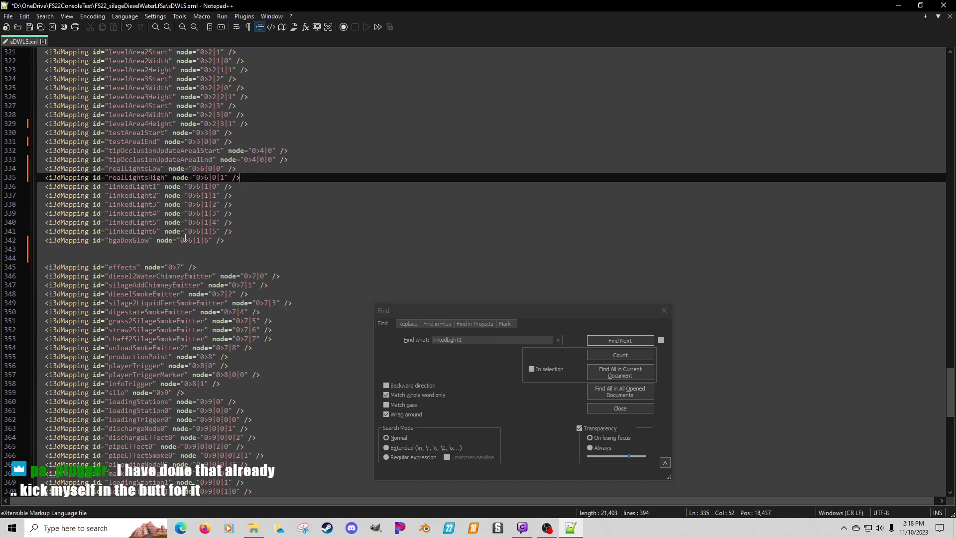
Confirm the effects id is unused and delete its mapping line.
double_click(122, 267)
key("ctrl+f")
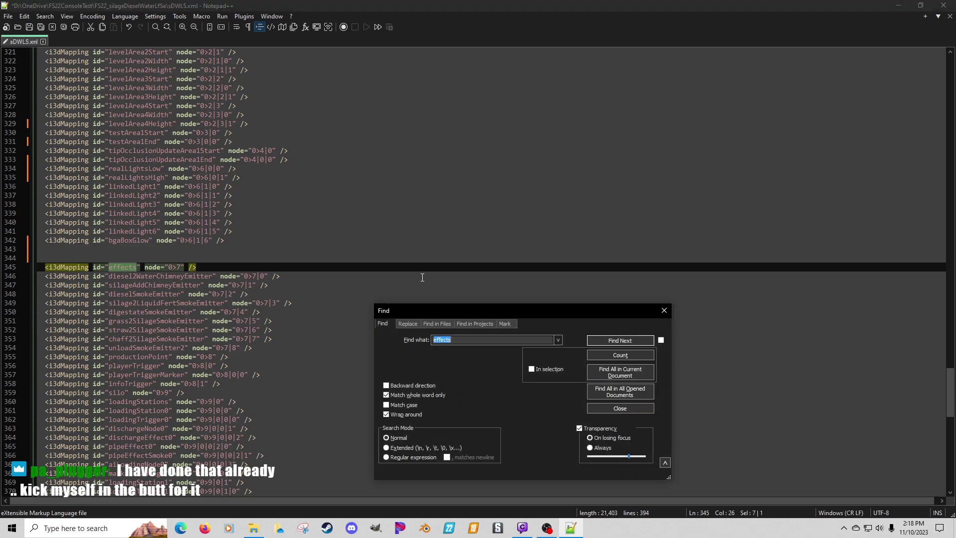
left_click(608, 341)
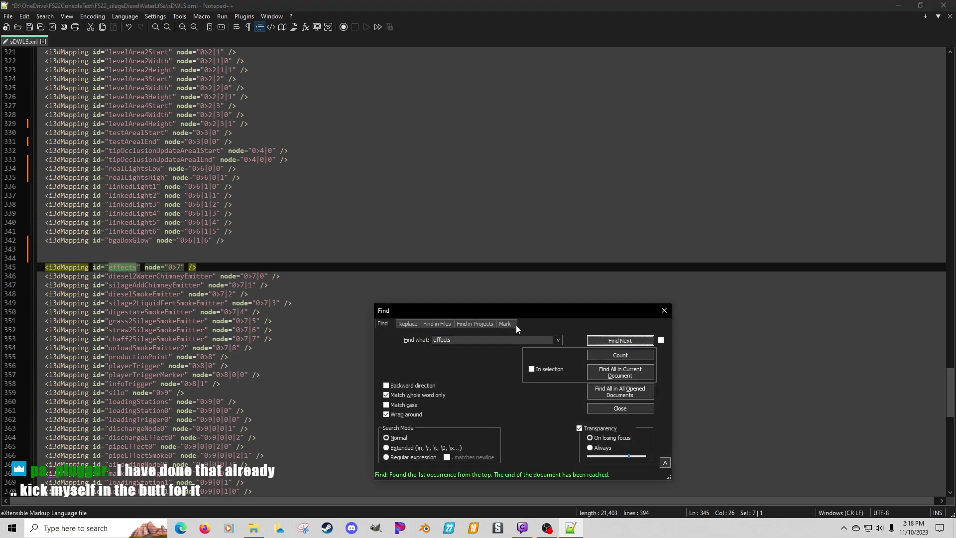
left_click(210, 269)
key("shift+Home")
key("shift+Home")
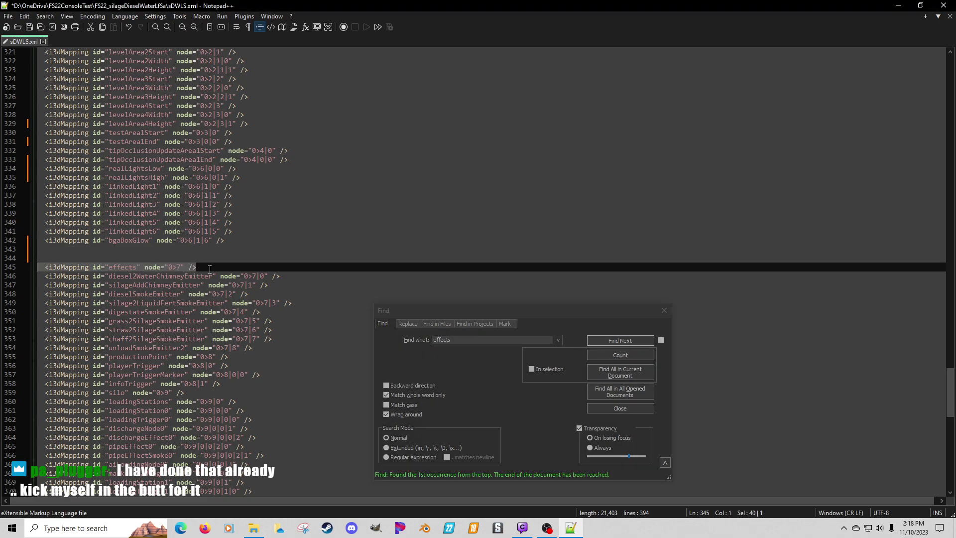
key("Delete")
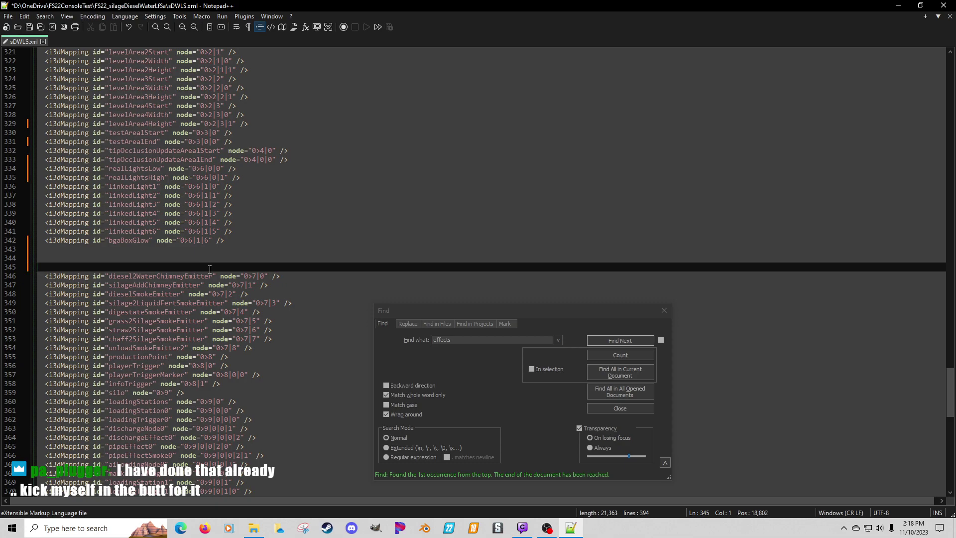
Review the emitter entries and search for unloadSmokeEmitter2, keeping its mapping.
left_click(194, 275)
left_click(189, 285)
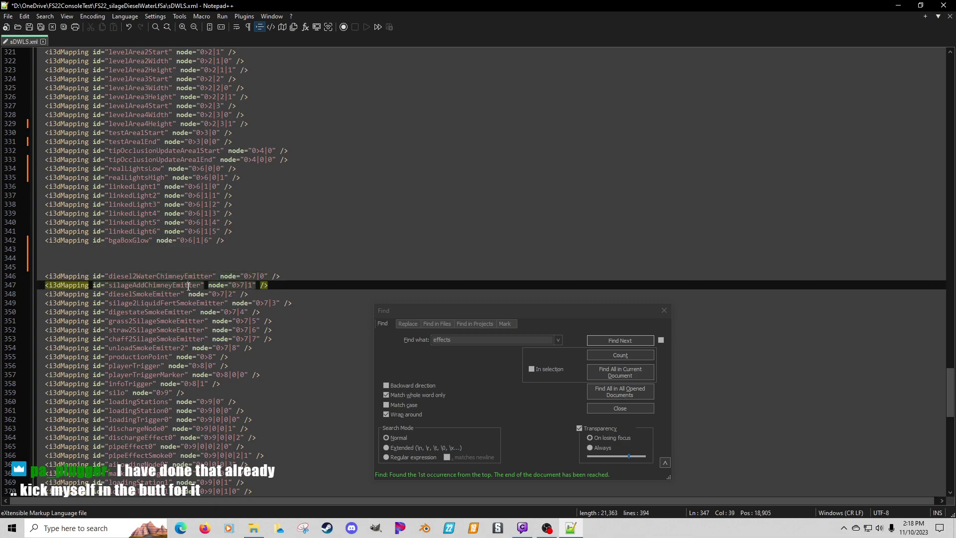
key("Down")
key("Down")
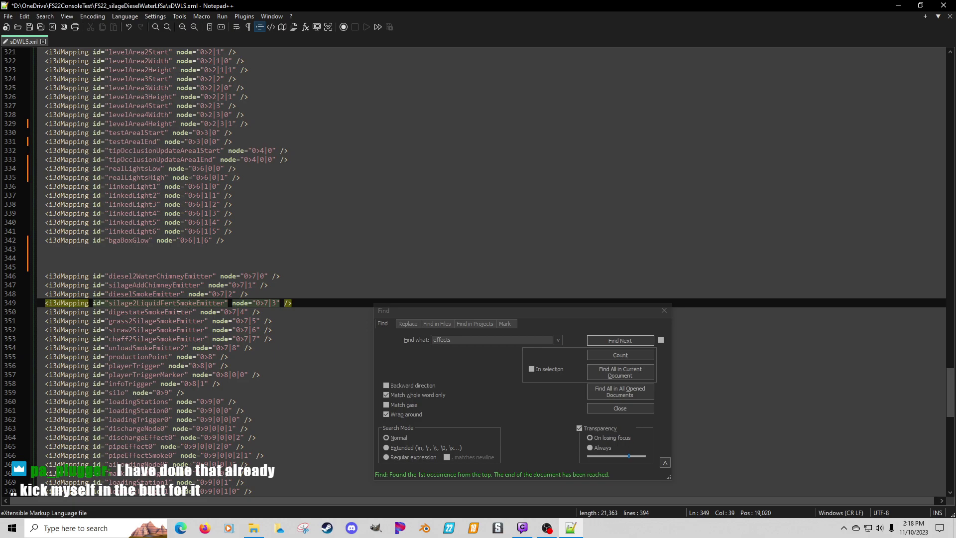
double_click(164, 348)
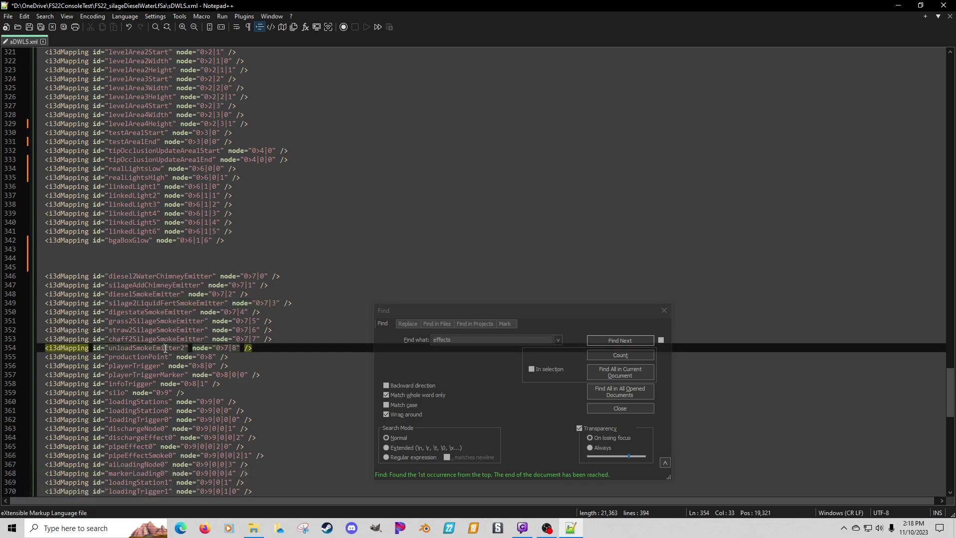
key("ctrl+f")
left_click(601, 340)
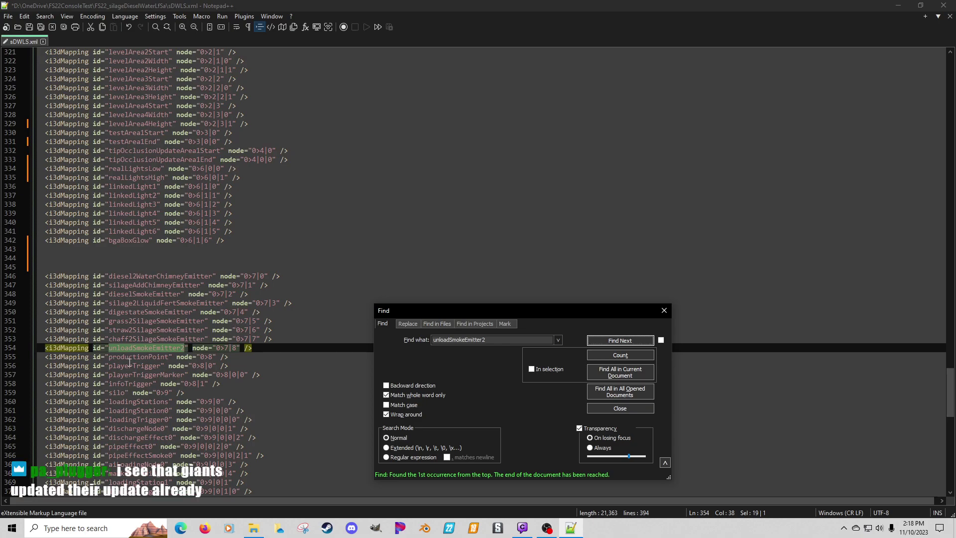
left_click(149, 349)
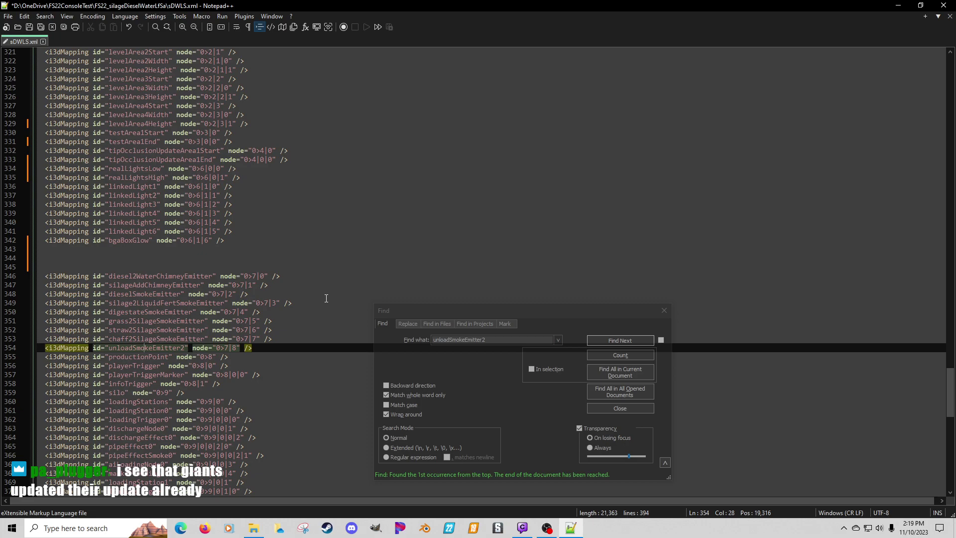
Open File Explorer, enter the OneDrive FS22 folder, then open FS22 Files.
left_click(151, 347)
left_click(278, 528)
scroll(503, 349, "down", 5)
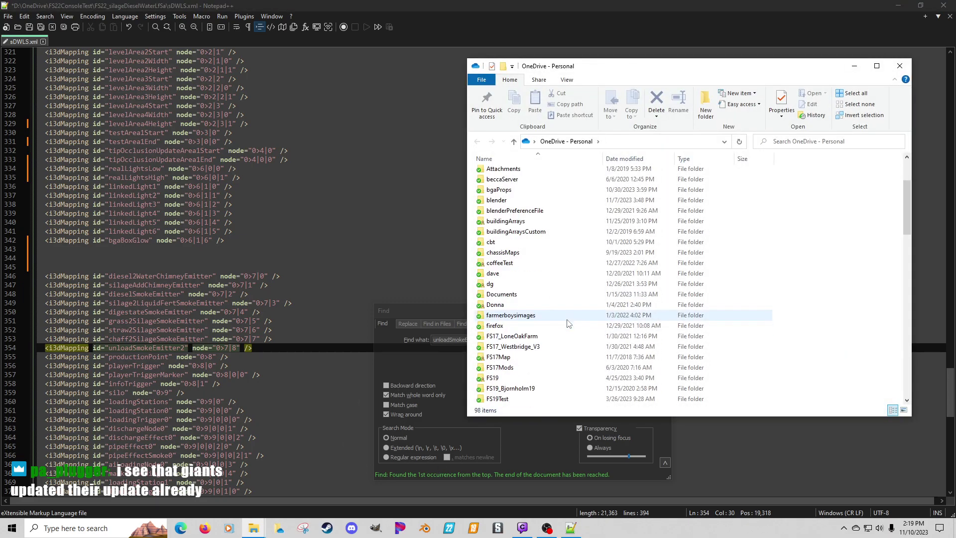
double_click(502, 348)
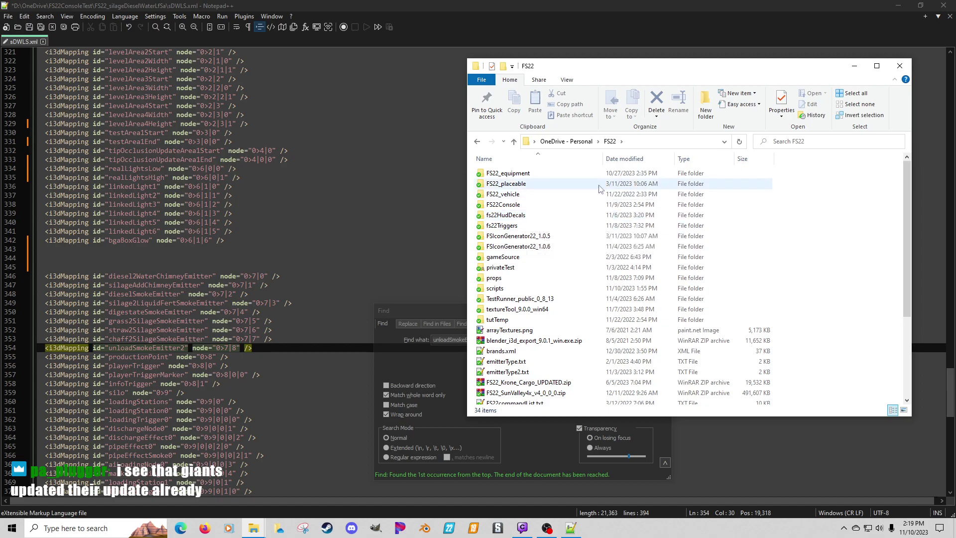
left_click(449, 528)
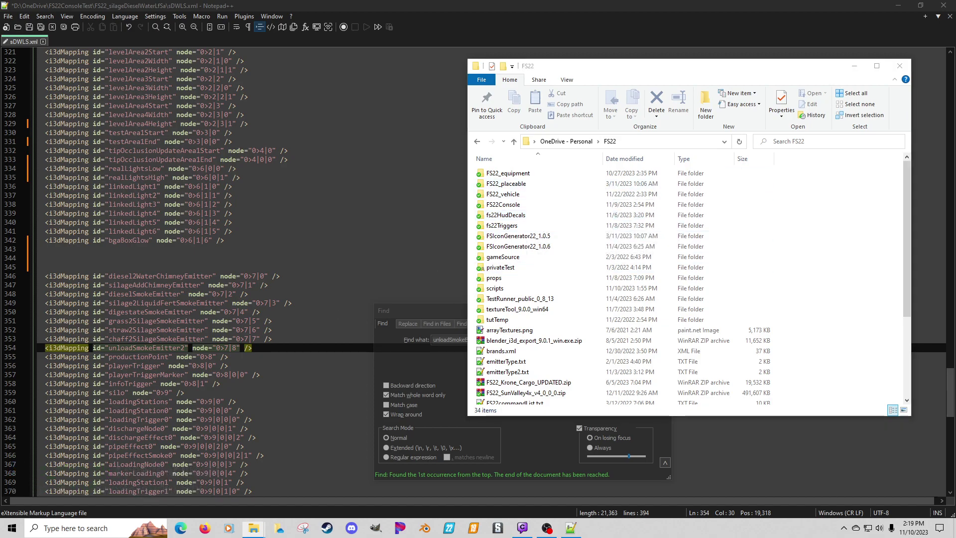